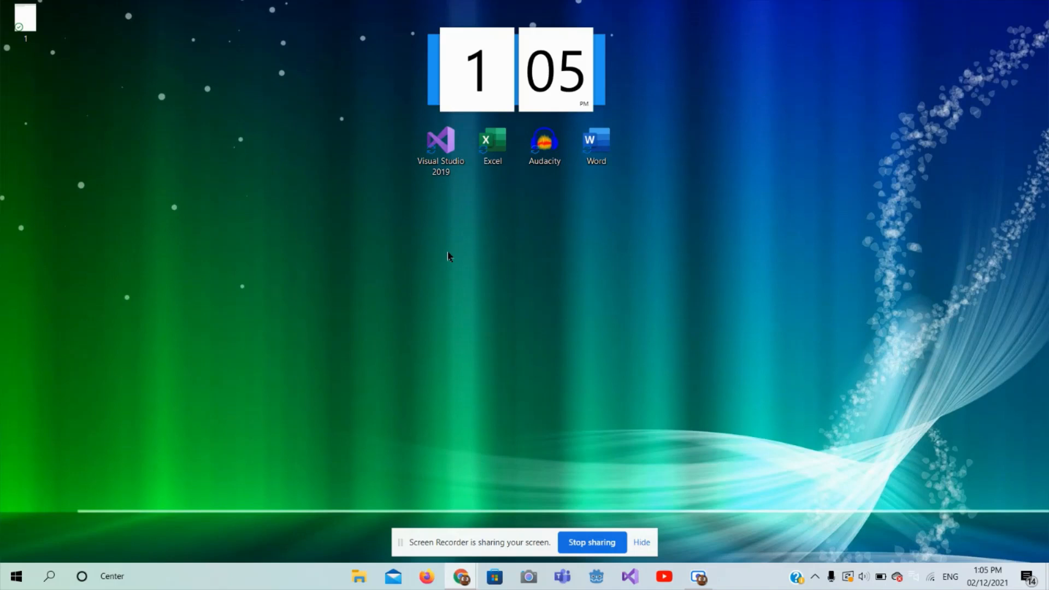
Step: Find the installed Godot_v3.3 app and launch it to its project manager
left_click(50, 576)
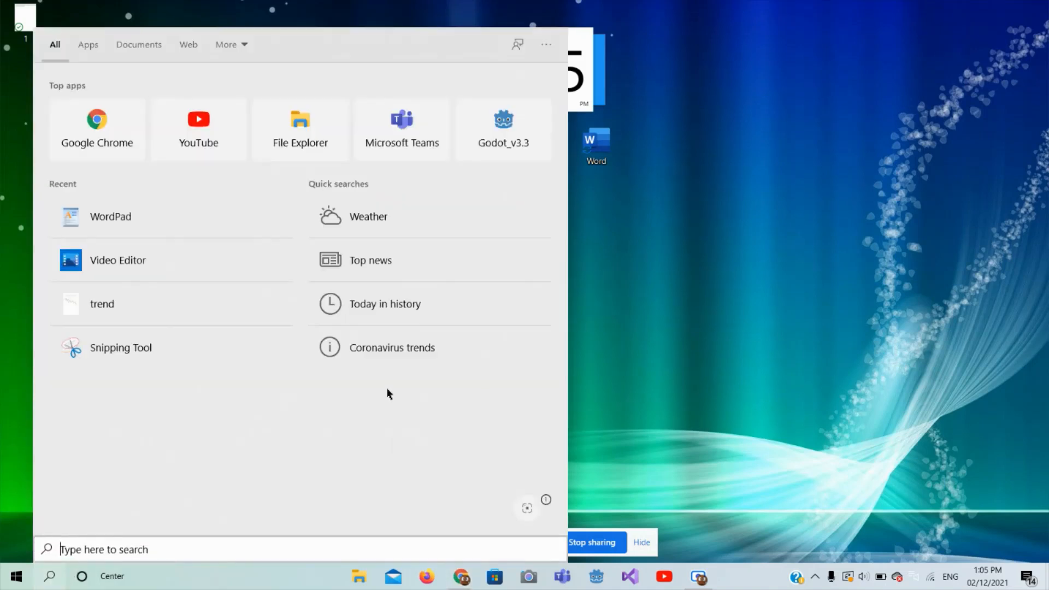
type("godo")
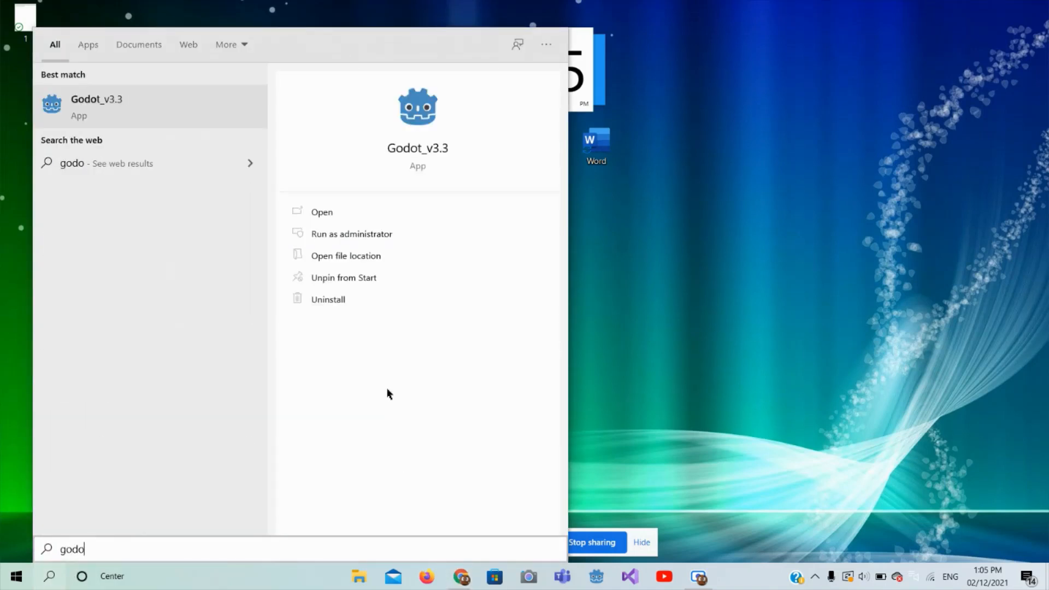
left_click(799, 356)
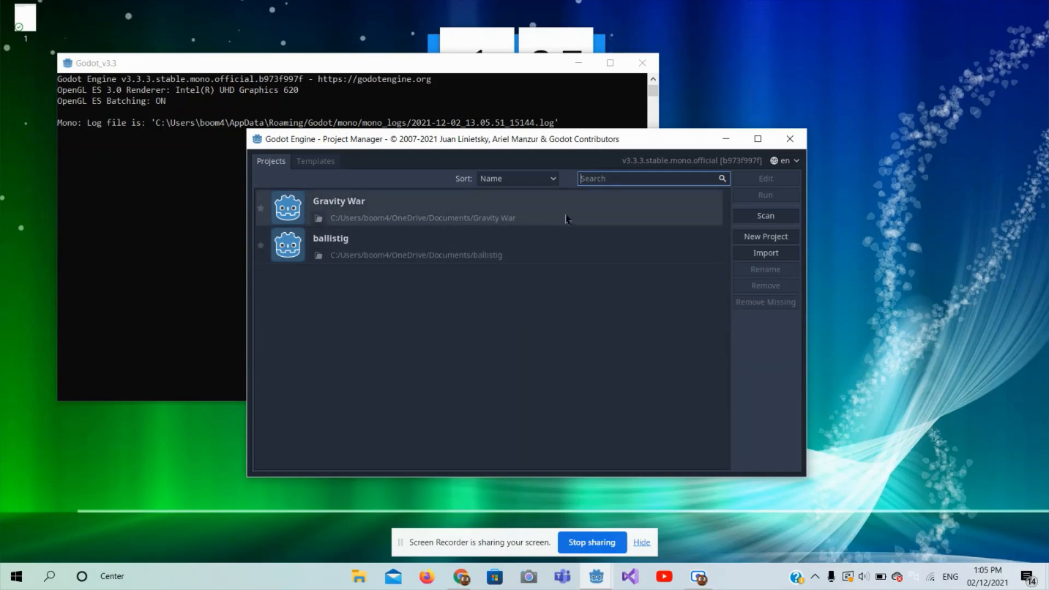
Step: Switch to Google Chrome, search the web for "godot" and open the Download page of godotengine.org
mouse_move(462, 575)
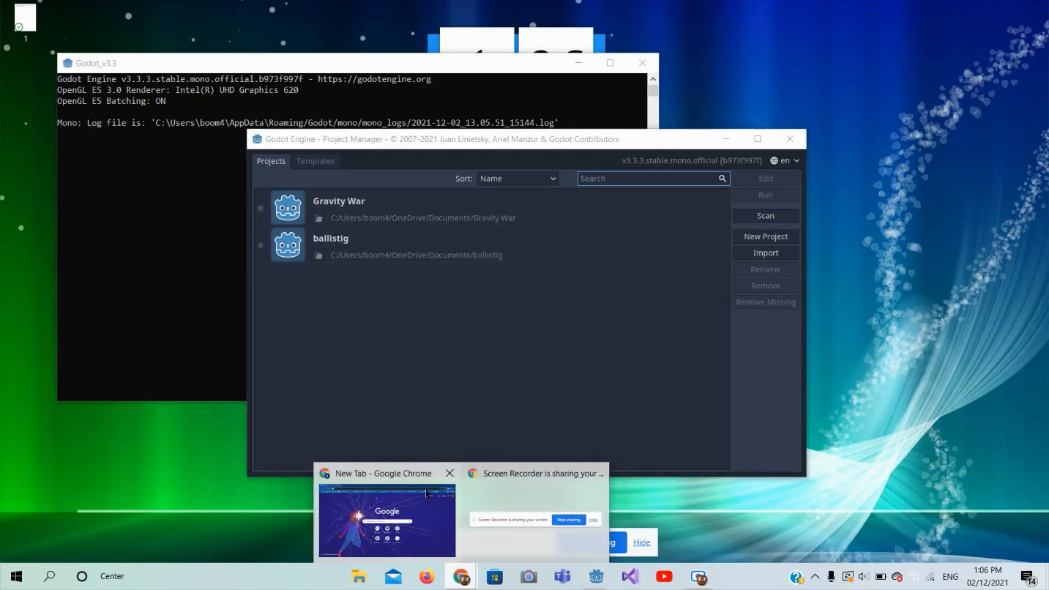
left_click(404, 516)
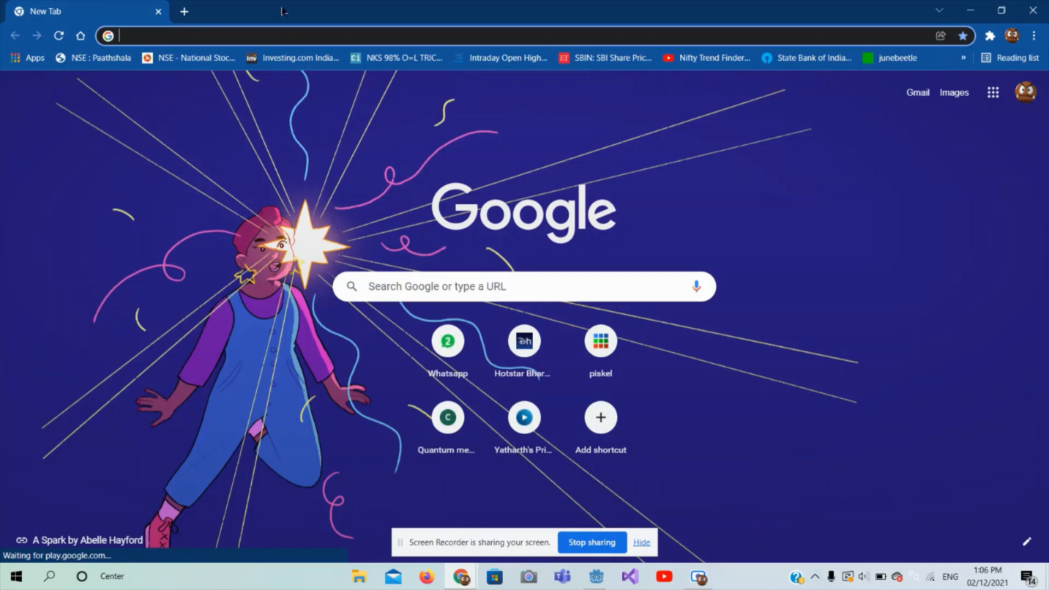
type("godot")
key("Return")
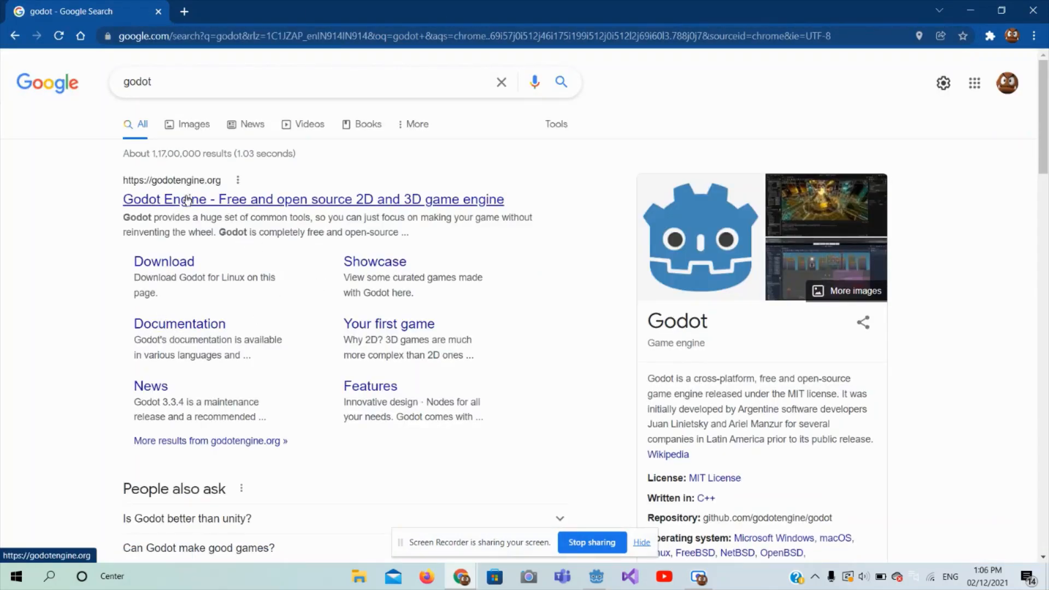
left_click(306, 203)
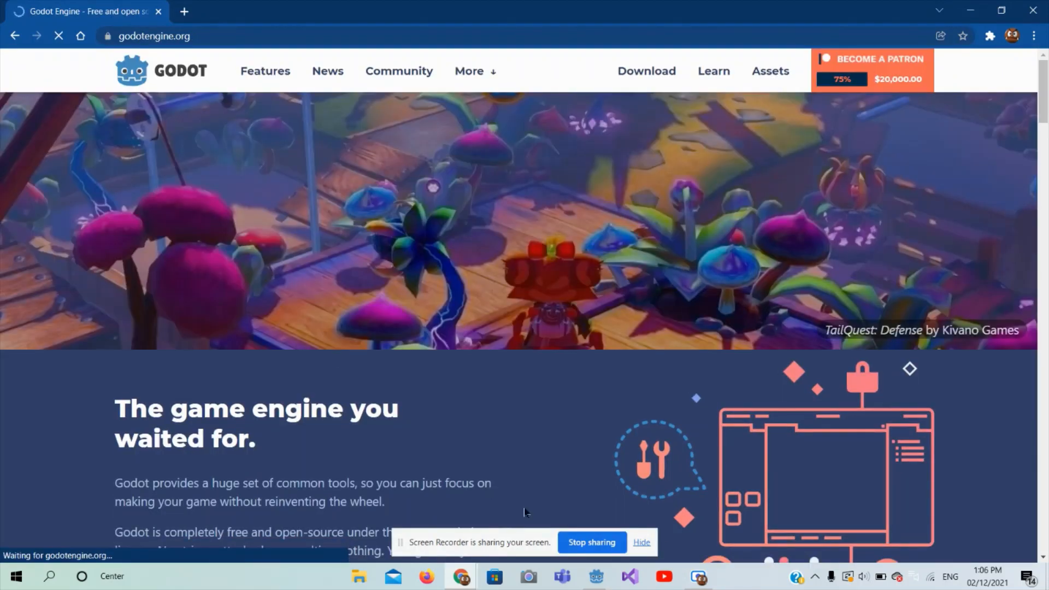
left_click(645, 81)
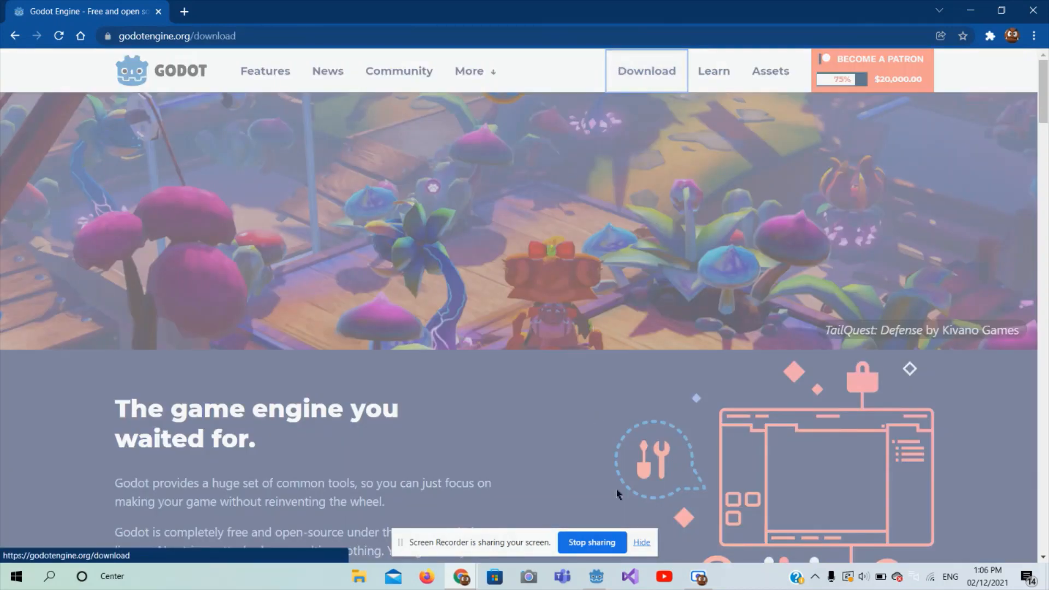
Step: Examine the Windows download options, highlighting the Mono version (C# support) heading, and close the browser
mouse_move(469, 71)
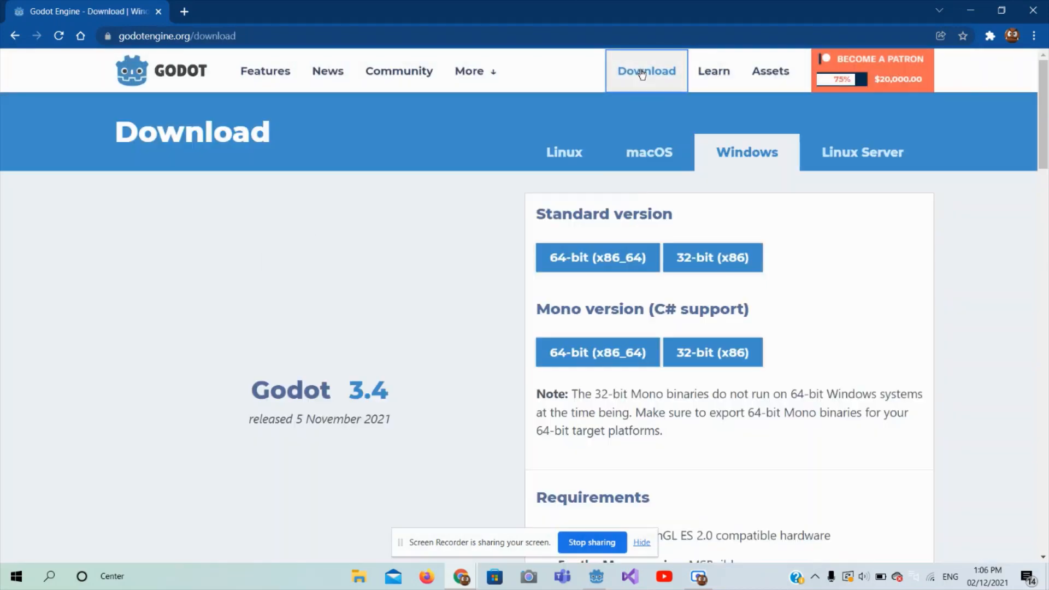
scroll(601, 246, "down", 2)
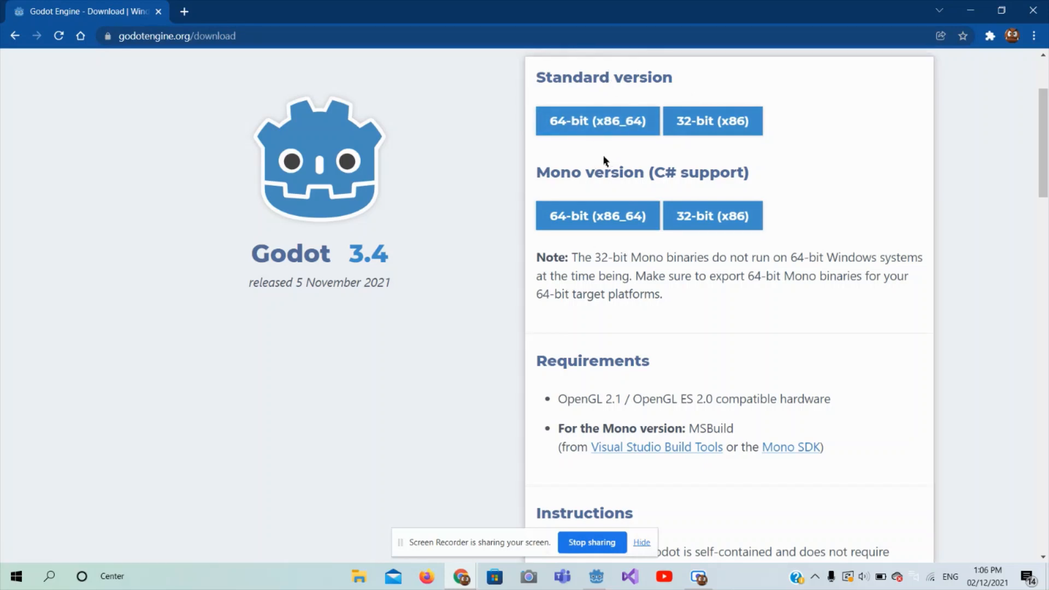
left_click_drag(661, 180, 754, 192)
left_click(757, 191)
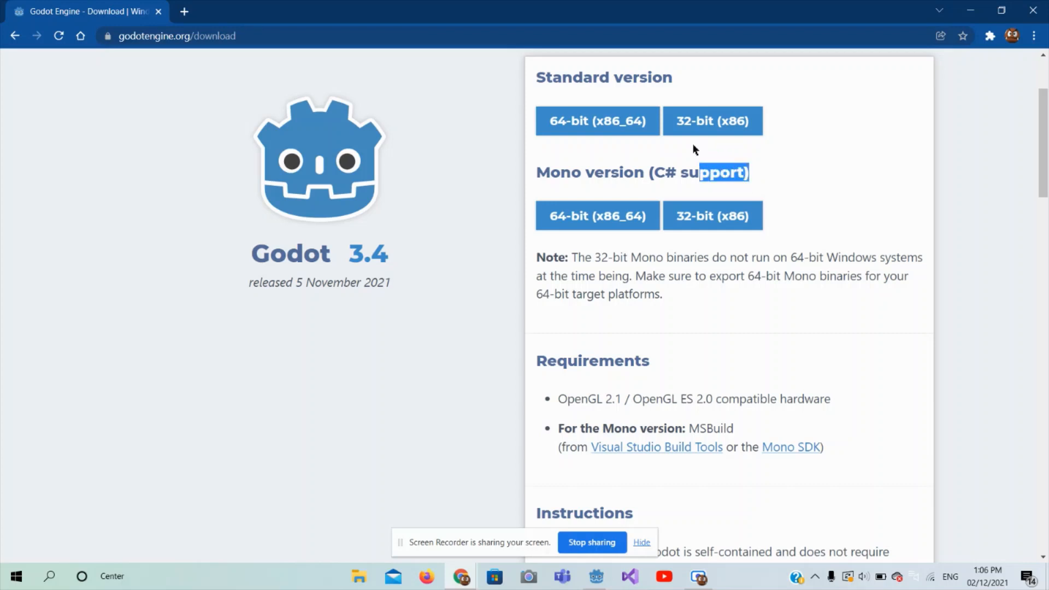
left_click_drag(693, 145, 539, 155)
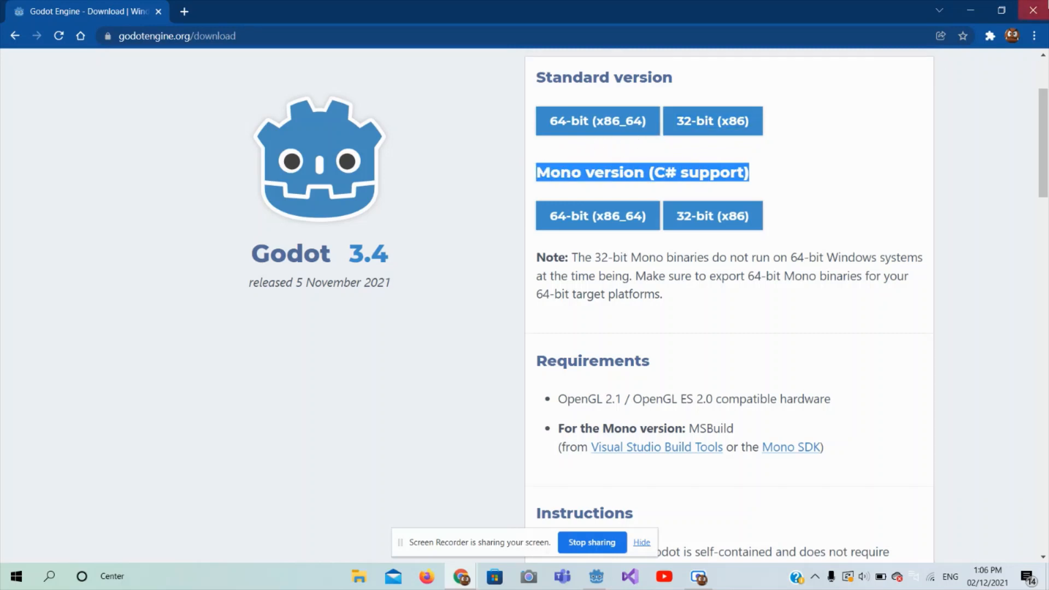
left_click(1033, 10)
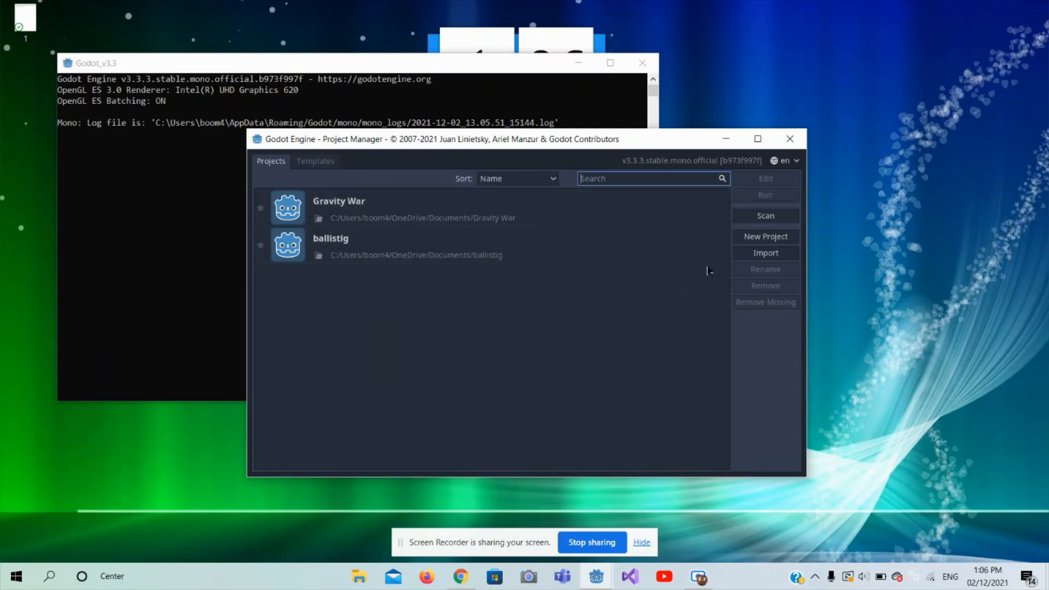
Step: Start a new project named simpleGameTutorialYoutube and create its folder in Documents
left_click(762, 238)
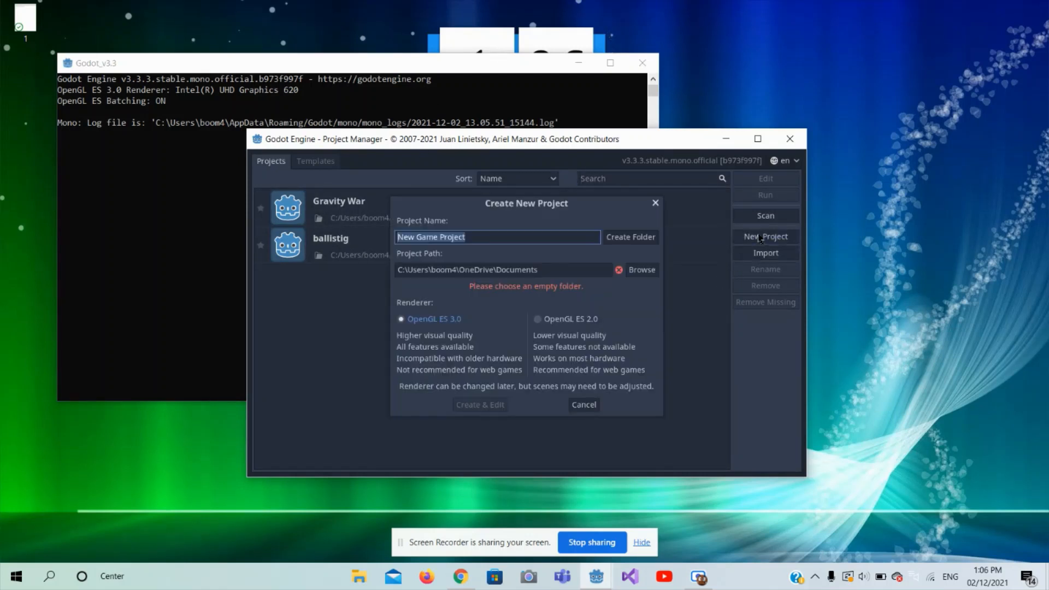
key("BackSpace")
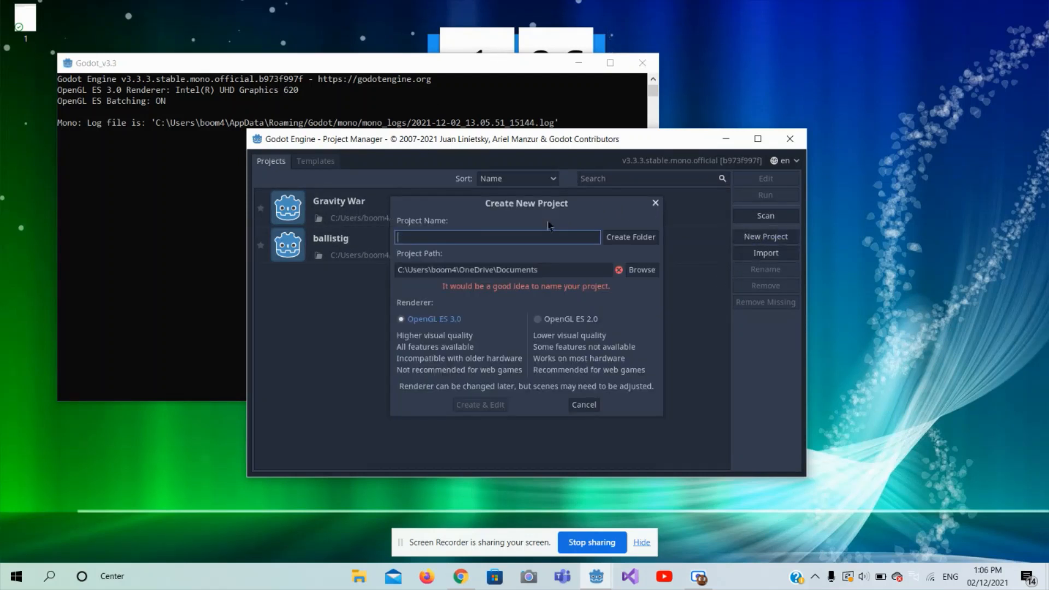
type("TutorialYo")
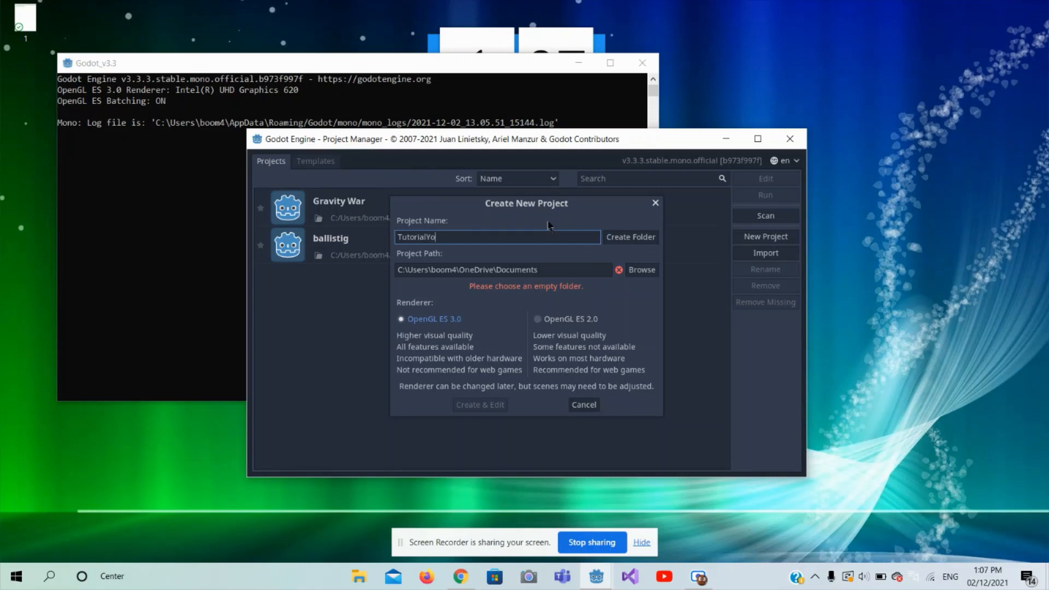
type("utubesimpleGame")
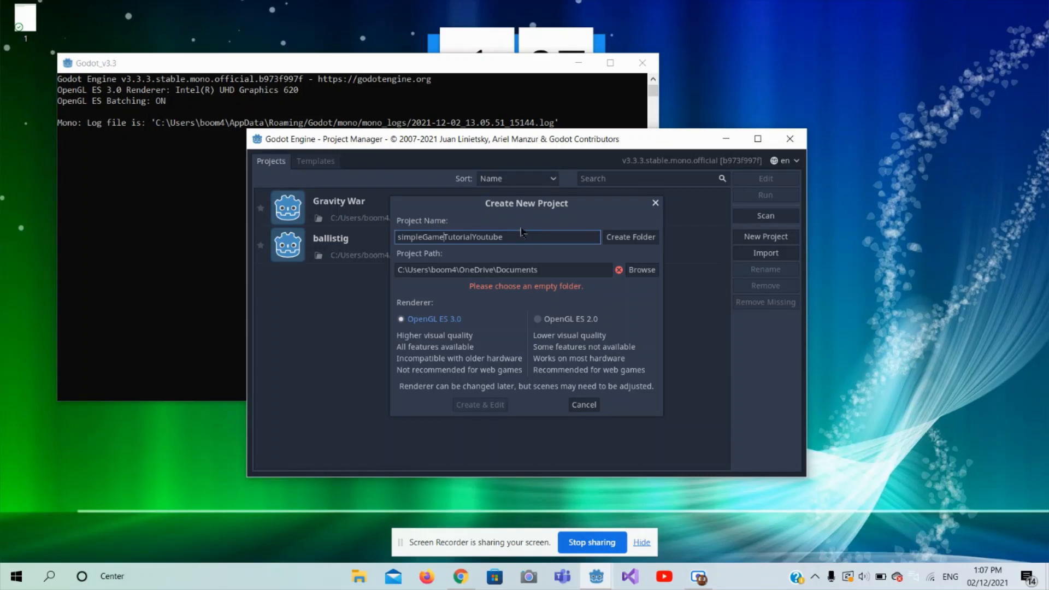
left_click(633, 241)
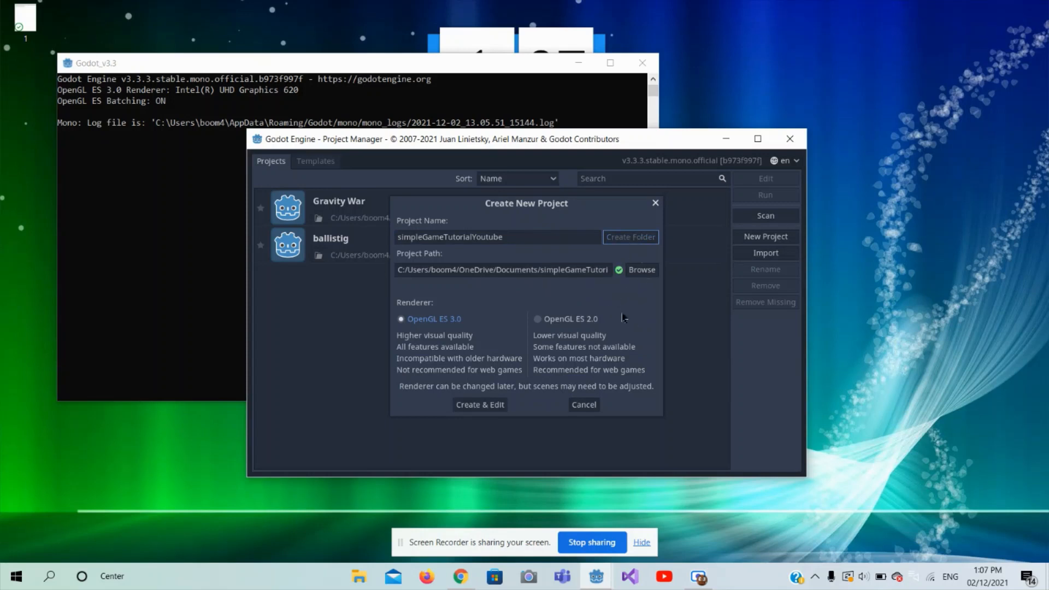
Step: Keep the project path, choose the OpenGL ES 3.0 renderer, and create the project for editing, dismissing the C# support notice
left_click(635, 278)
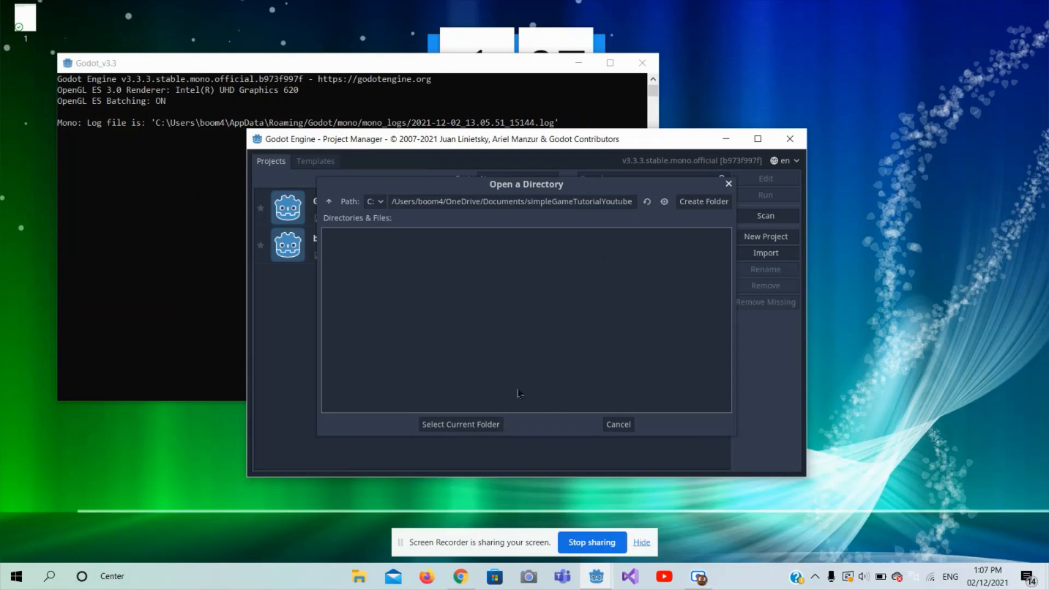
left_click(618, 425)
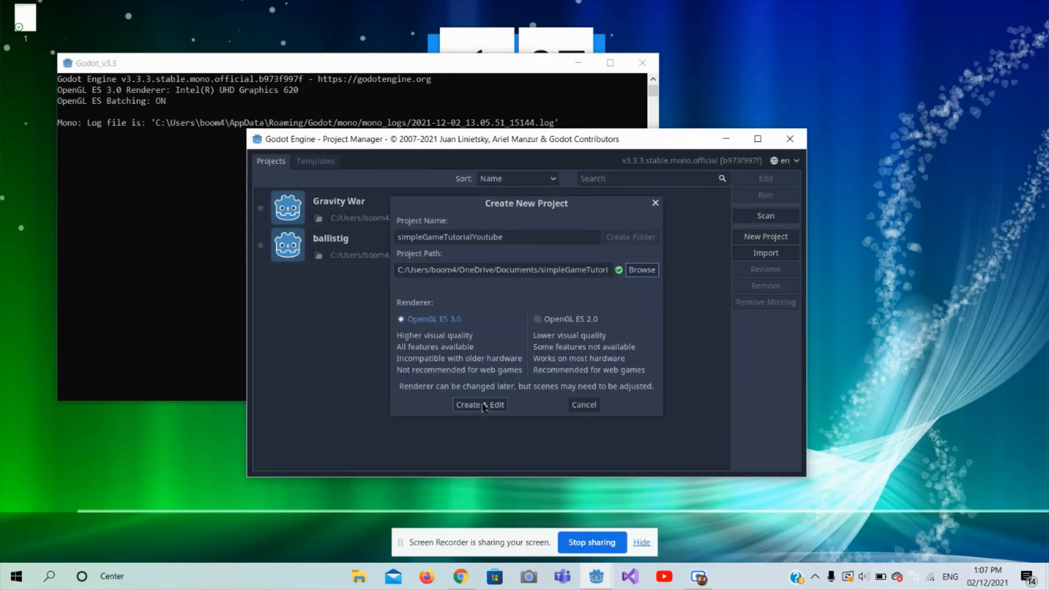
left_click(538, 320)
left_click(407, 322)
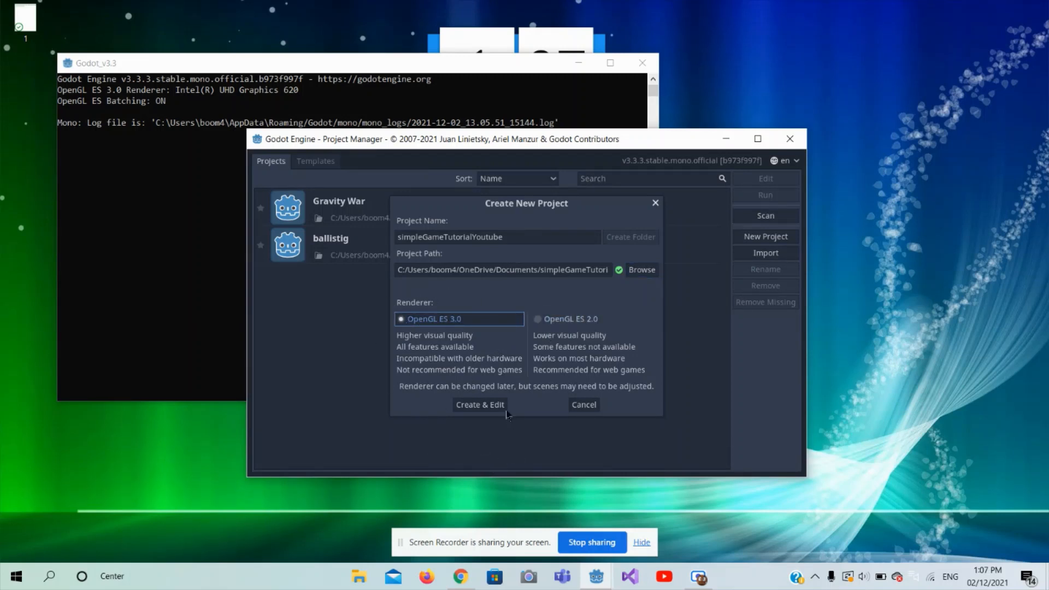
left_click(464, 405)
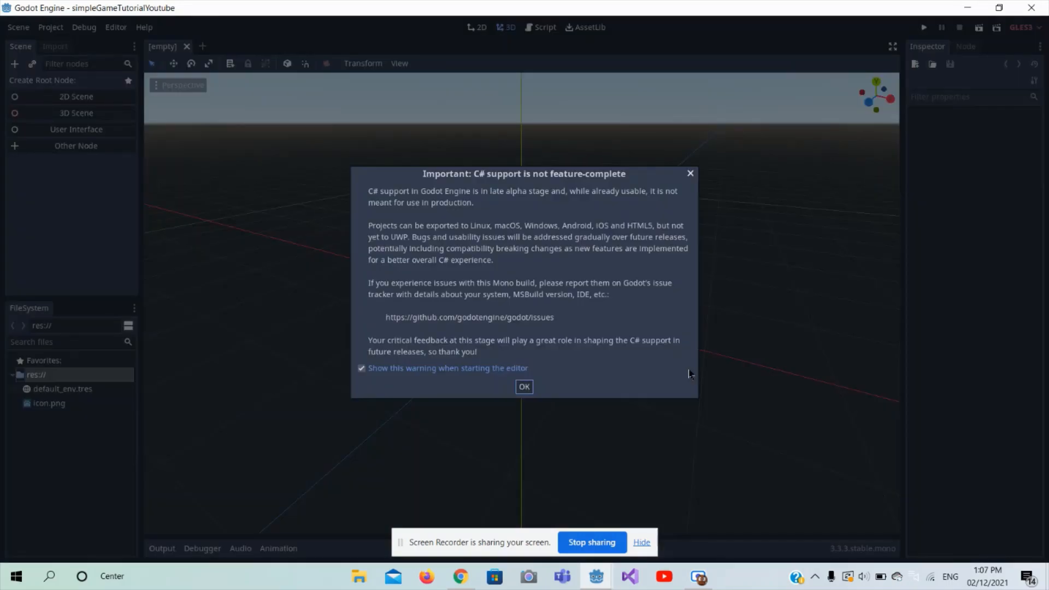
left_click(524, 387)
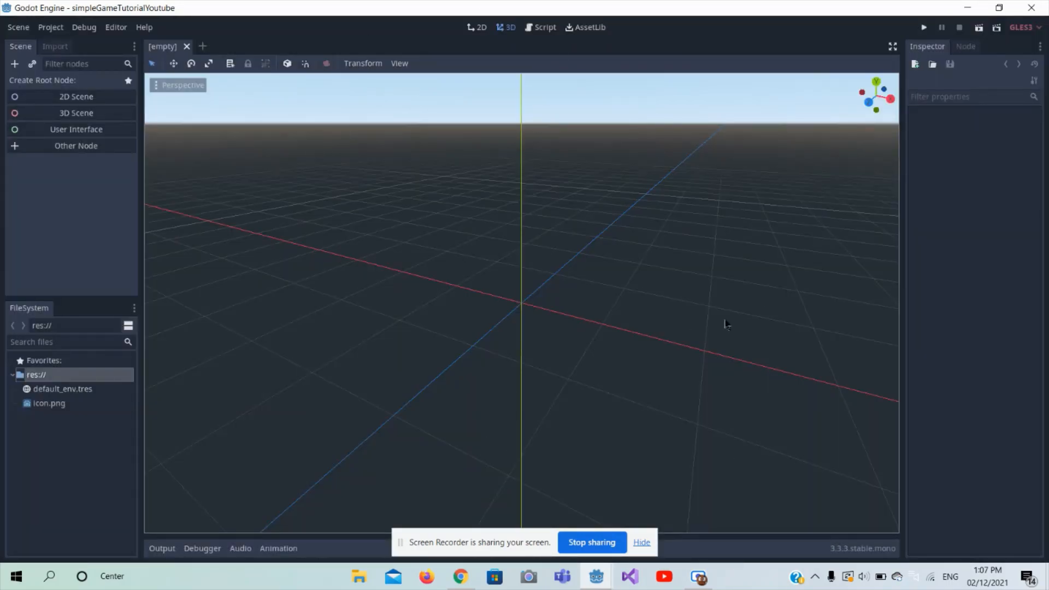
Step: Look over the 3D viewport, the Script workspace and the AssetLib listing of the new project
mouse_move(529, 315)
right_mouse_down()
mouse_move(526, 288)
mouse_move(529, 320)
right_mouse_up()
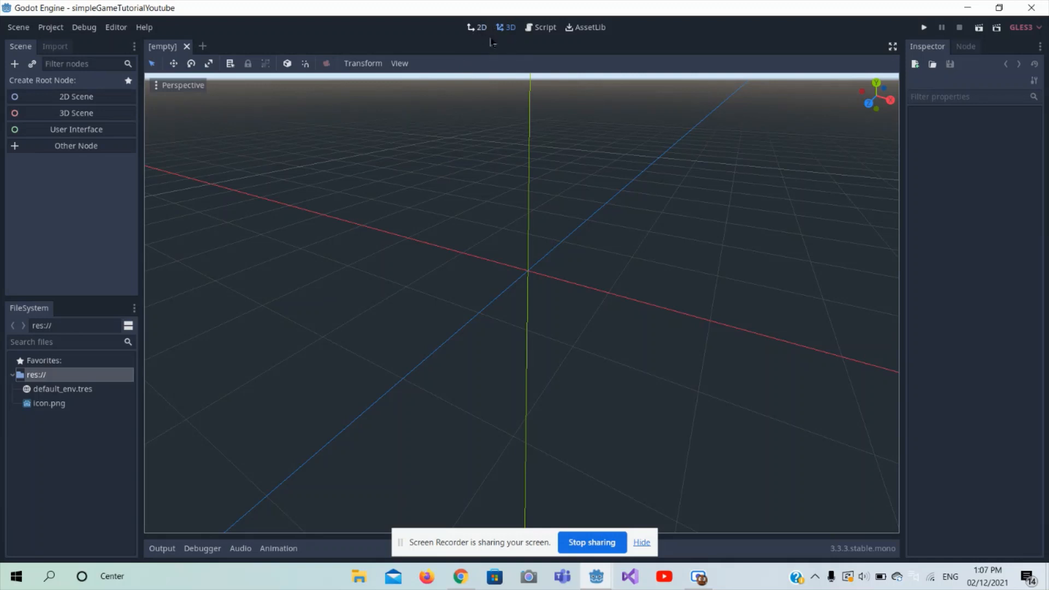
left_click(540, 29)
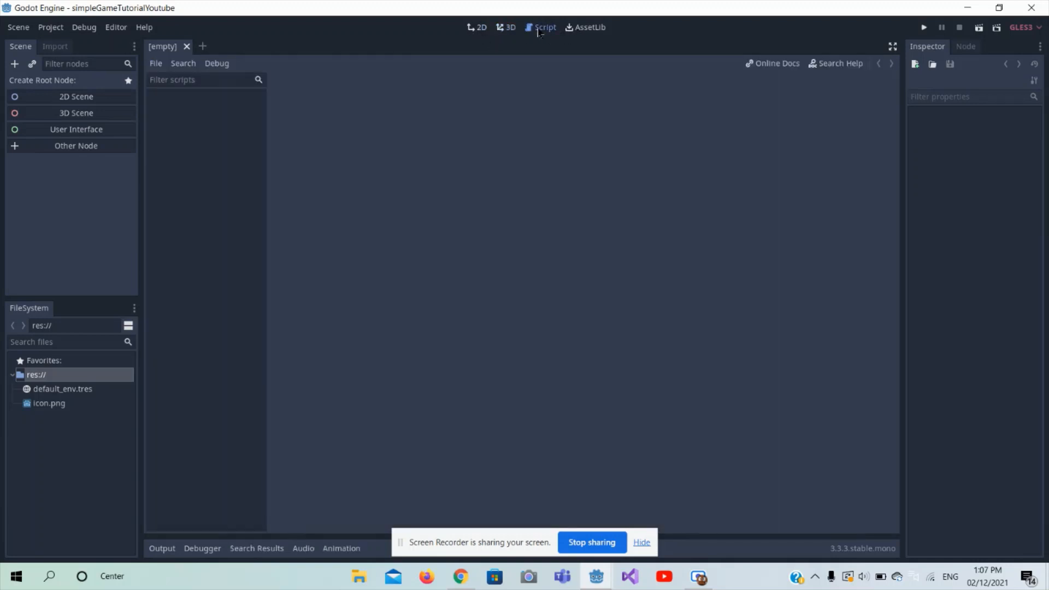
left_click(590, 33)
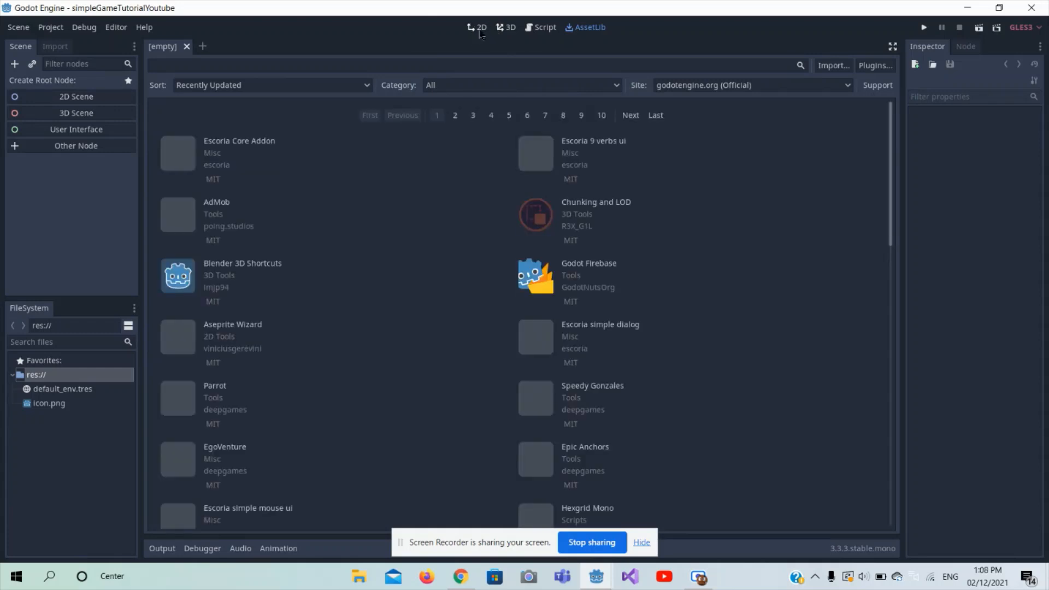
scroll(386, 429, "down", 3)
scroll(386, 429, "up", 3)
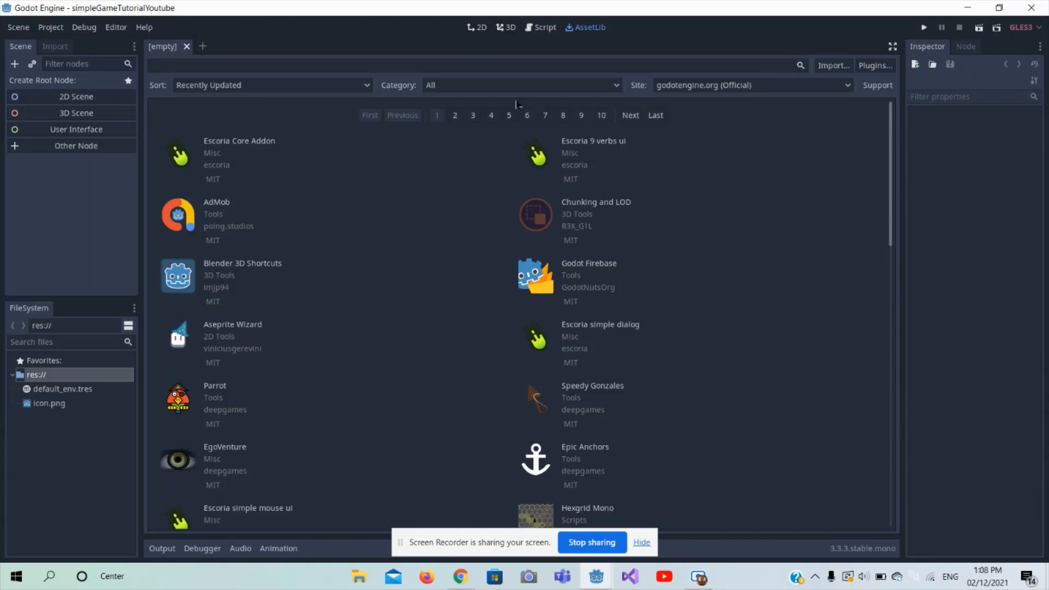
Step: View the 2D workspace, return to the 3D workspace and inspect its viewport from different distances and angles
left_click(481, 28)
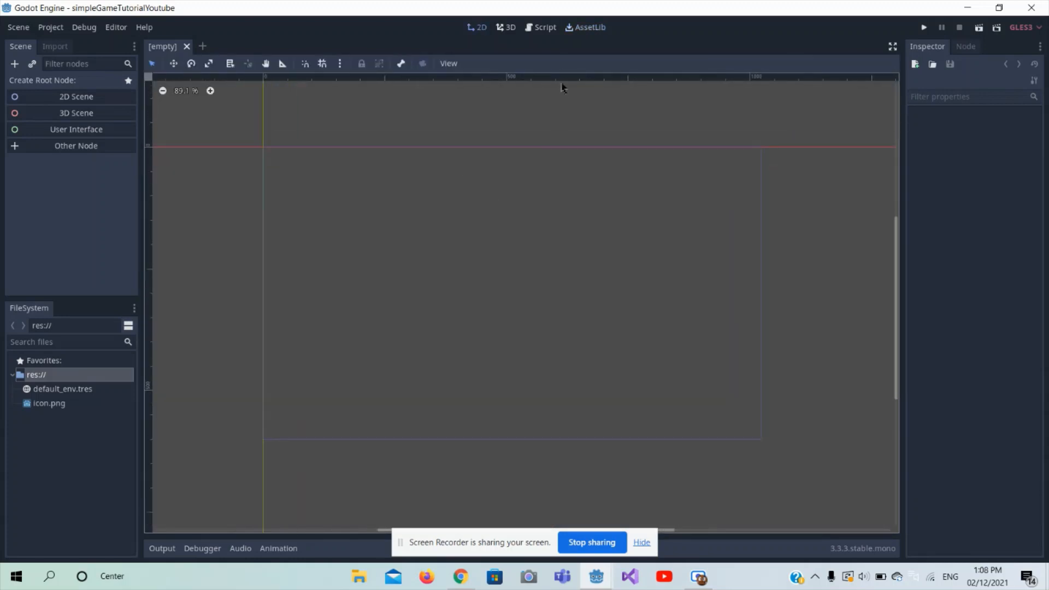
left_click(506, 27)
scroll(511, 171, "down", 5)
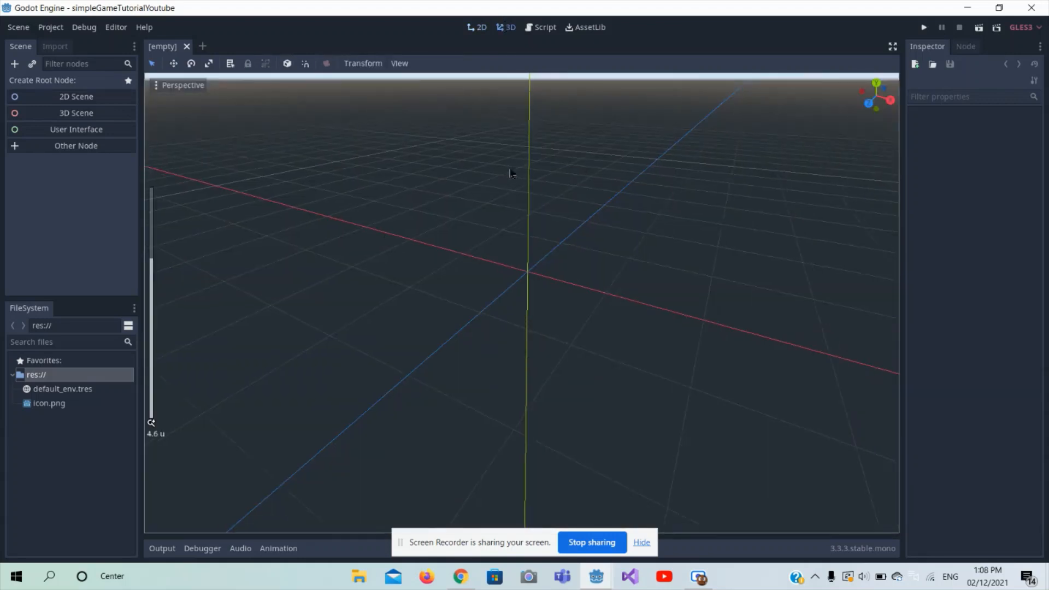
scroll(572, 259, "up", 15)
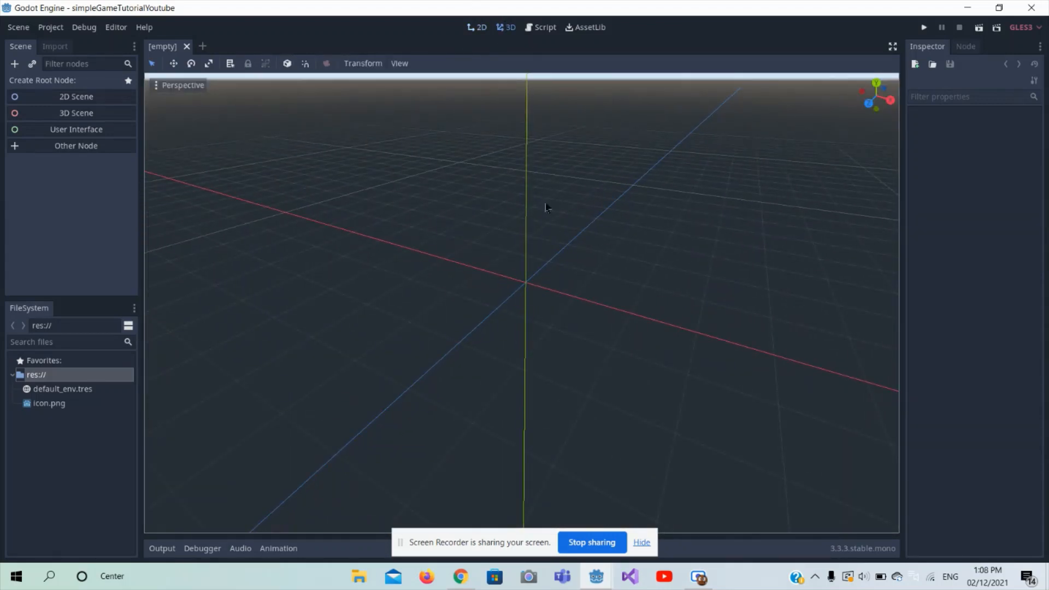
right_click_drag(526, 294, 528, 294)
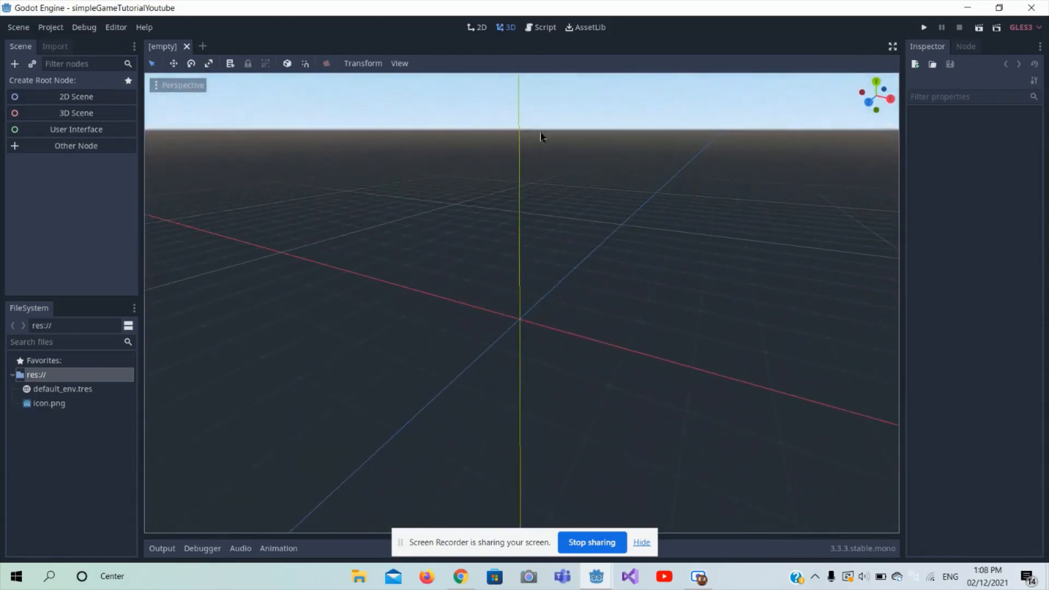
Step: Switch to the 2D workspace and fit the whole game screen frame in view
left_click(477, 27)
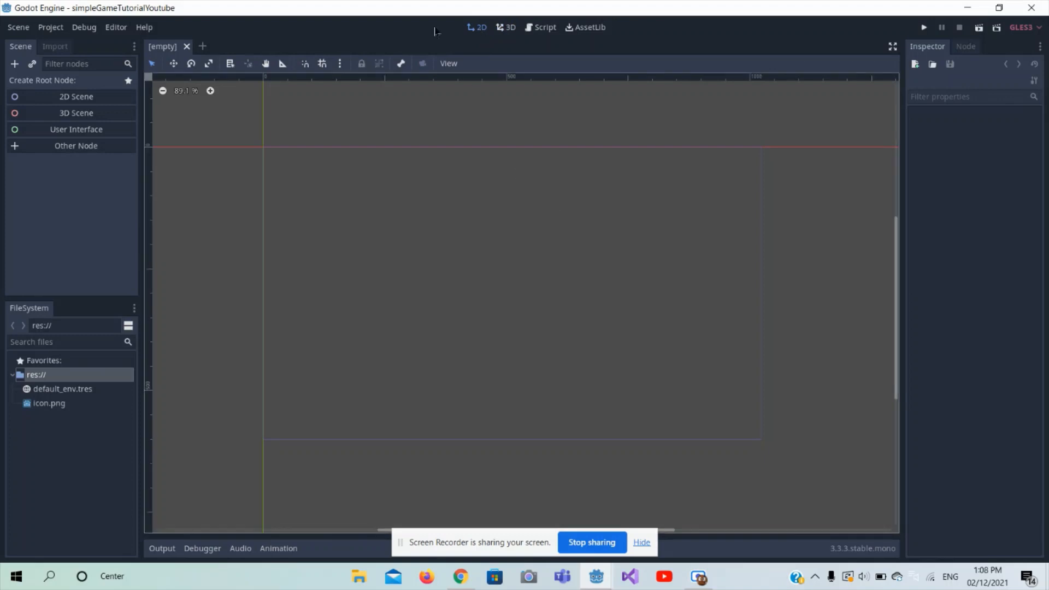
scroll(533, 330, "down", 5)
scroll(533, 330, "up", 1)
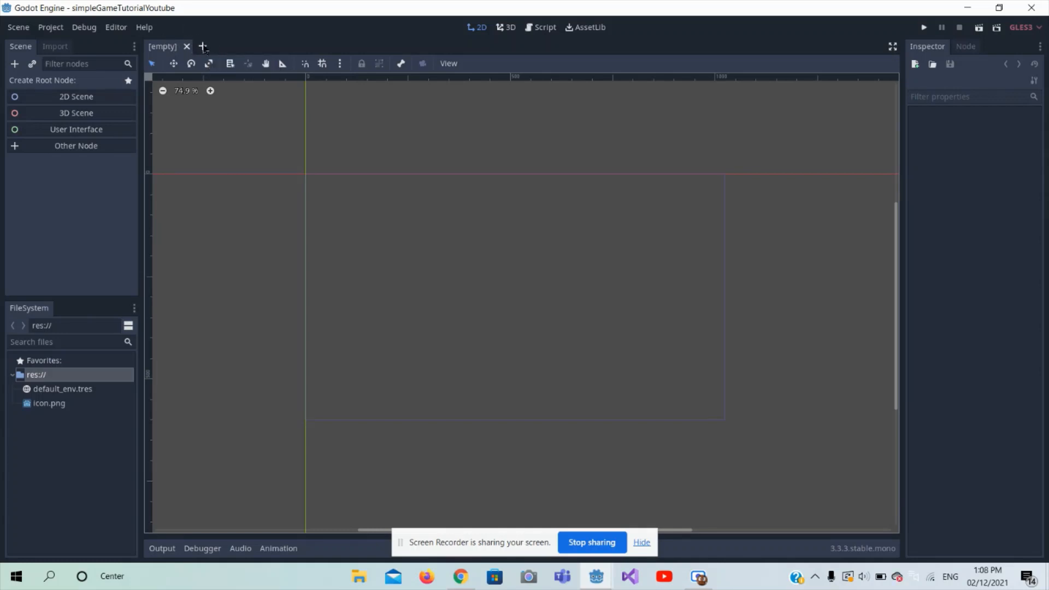
Step: Open an additional empty scene and close it again
left_click(203, 46)
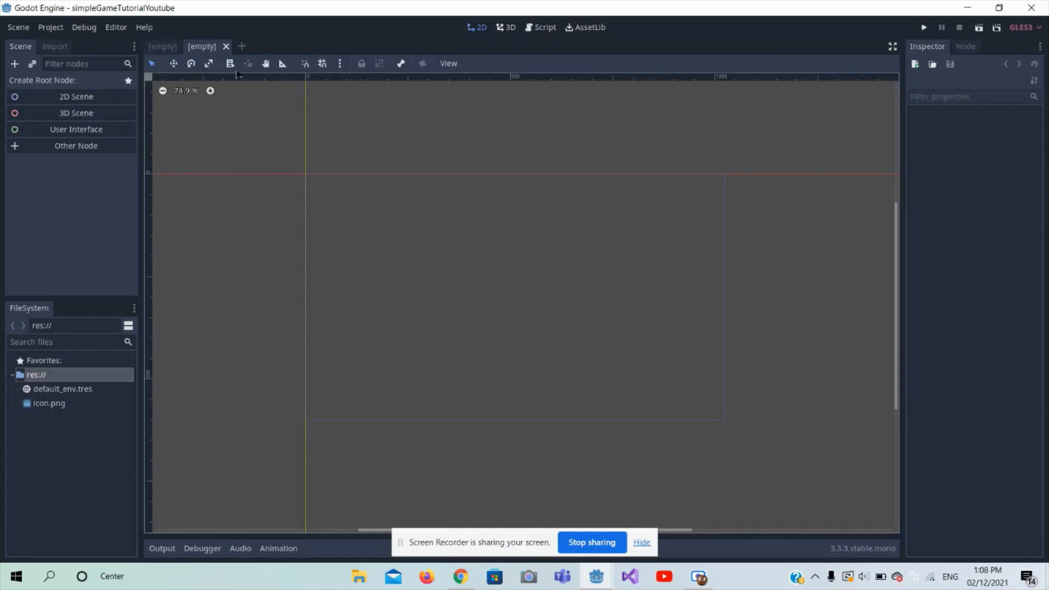
left_click(226, 47)
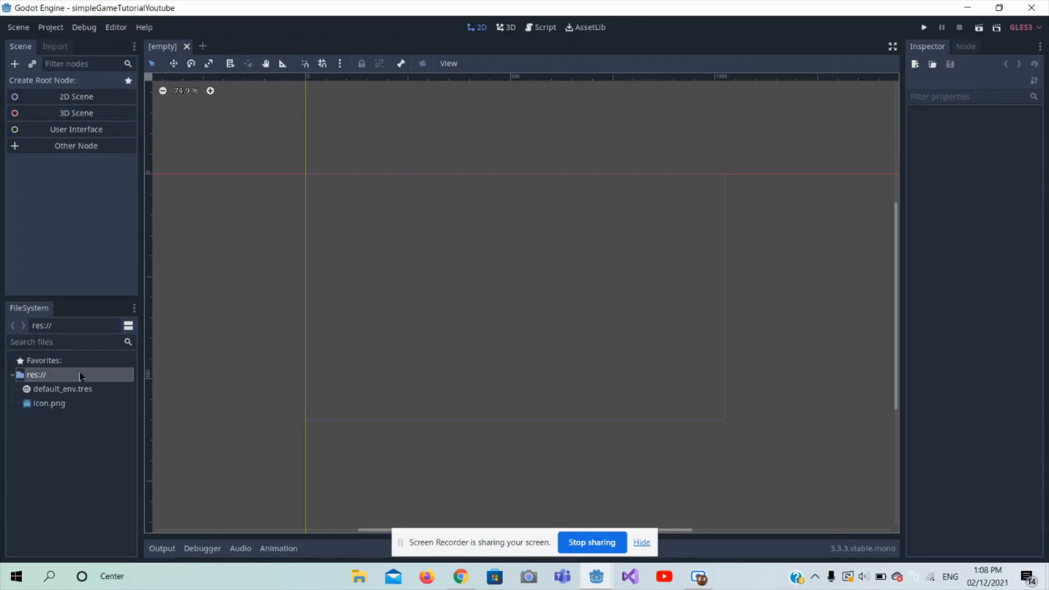
left_click(55, 418)
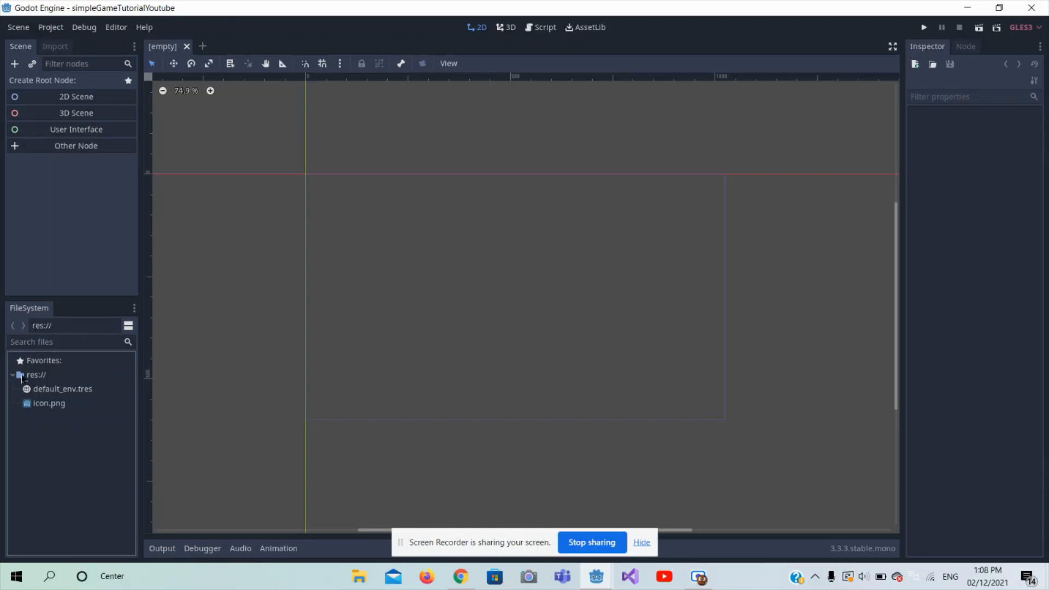
left_click(40, 377)
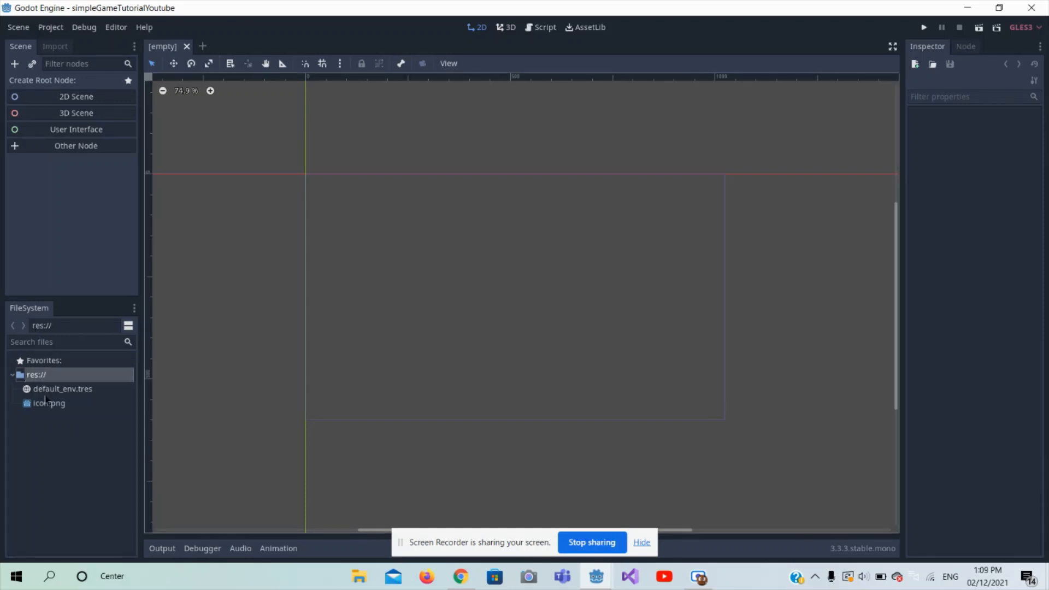
right_click(53, 377)
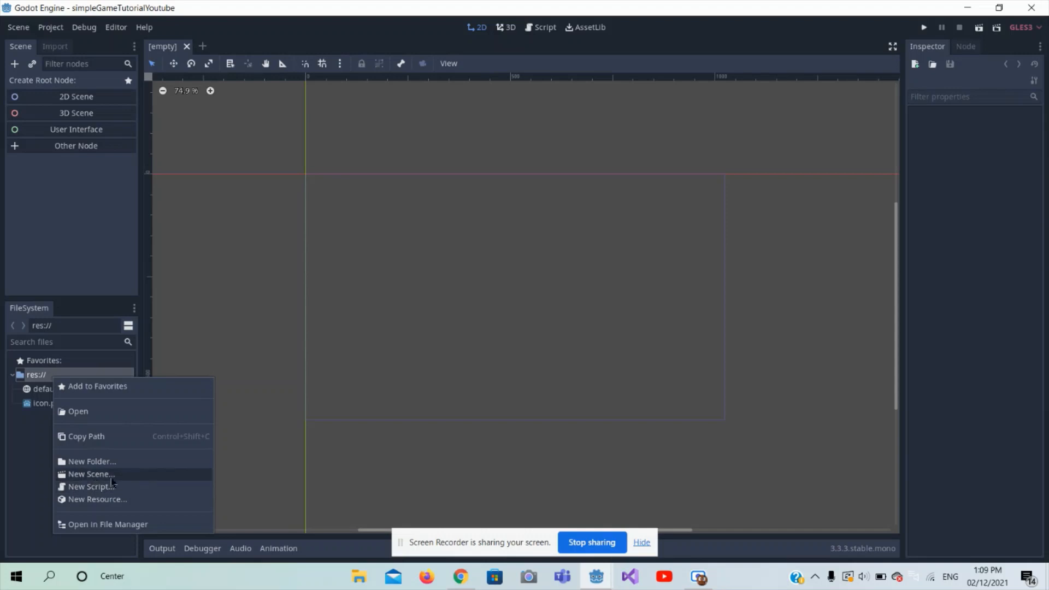
left_click(26, 471)
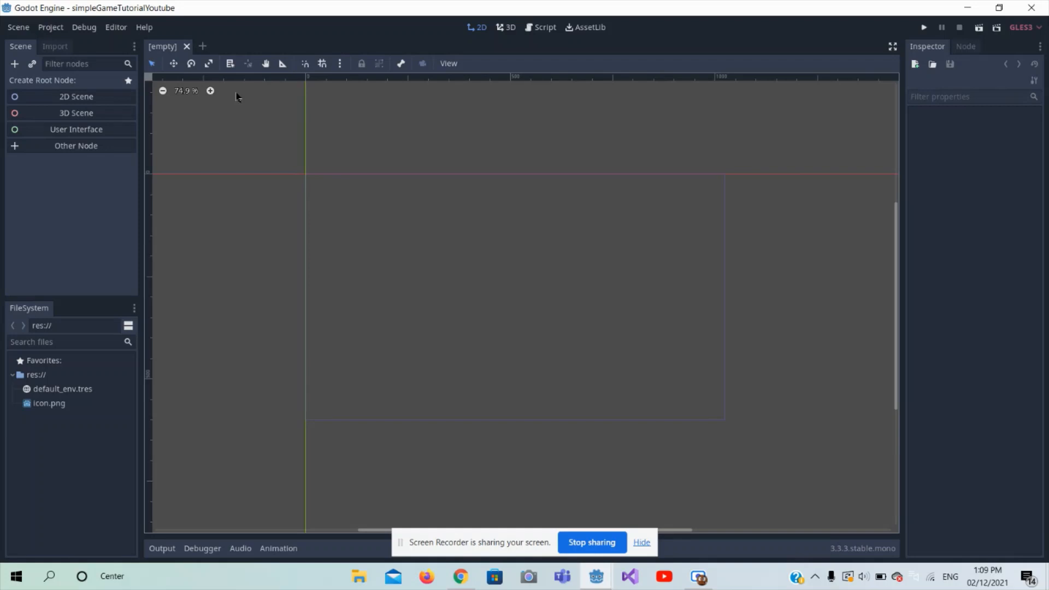
Step: Create a 2D root node named Game_Main and save the scene as Game_Main.tscn in the project folder
left_click(91, 99)
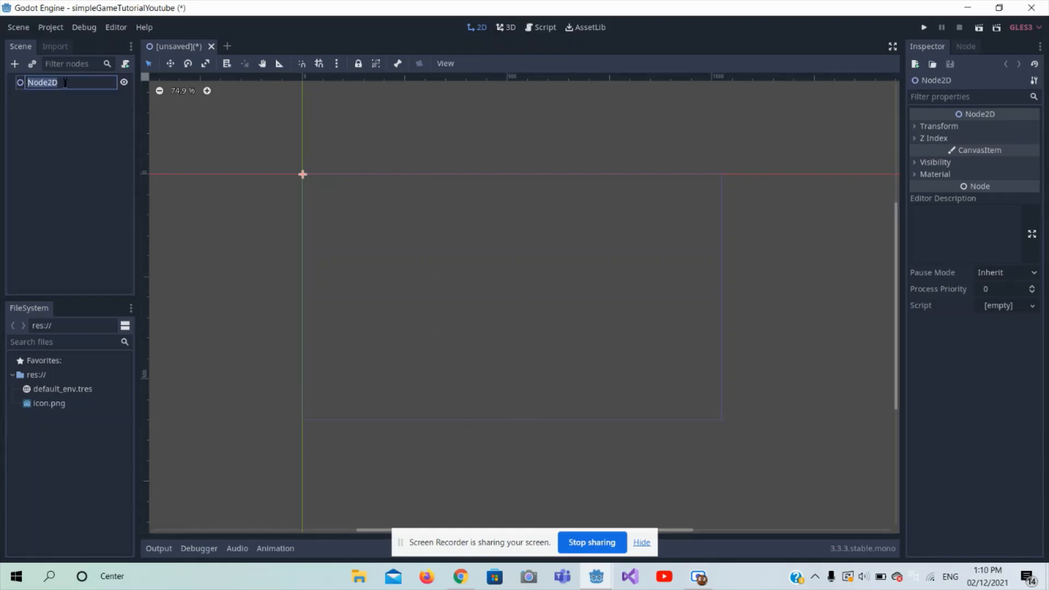
left_click(75, 114)
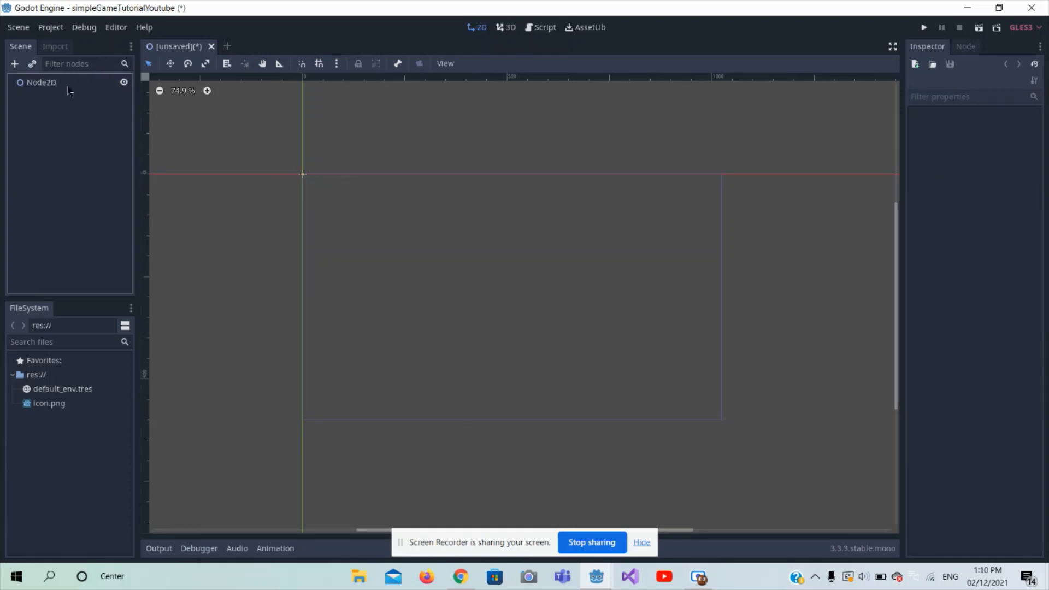
left_click(66, 86)
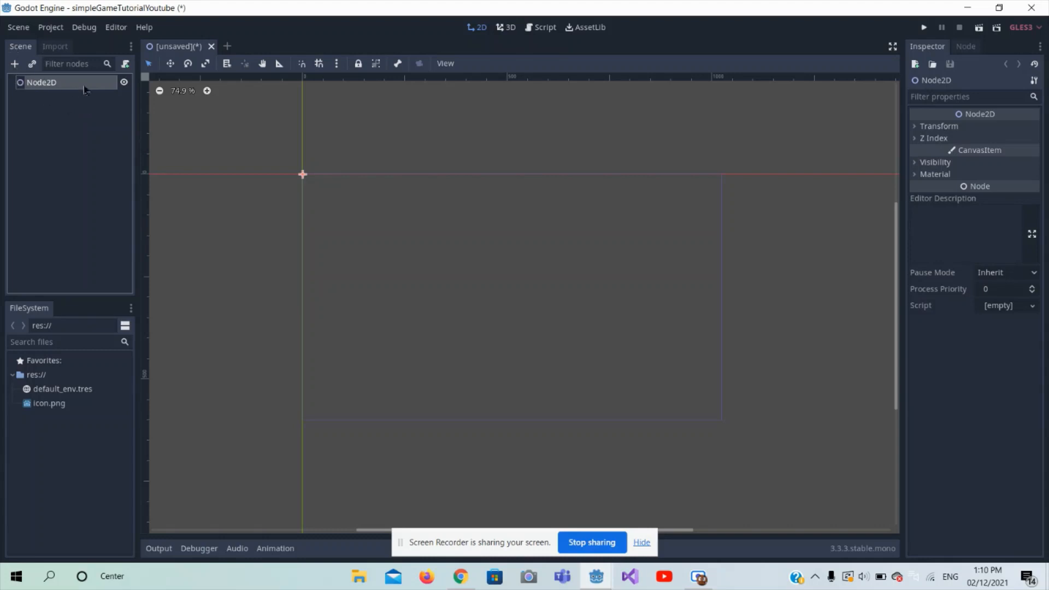
double_click(62, 85)
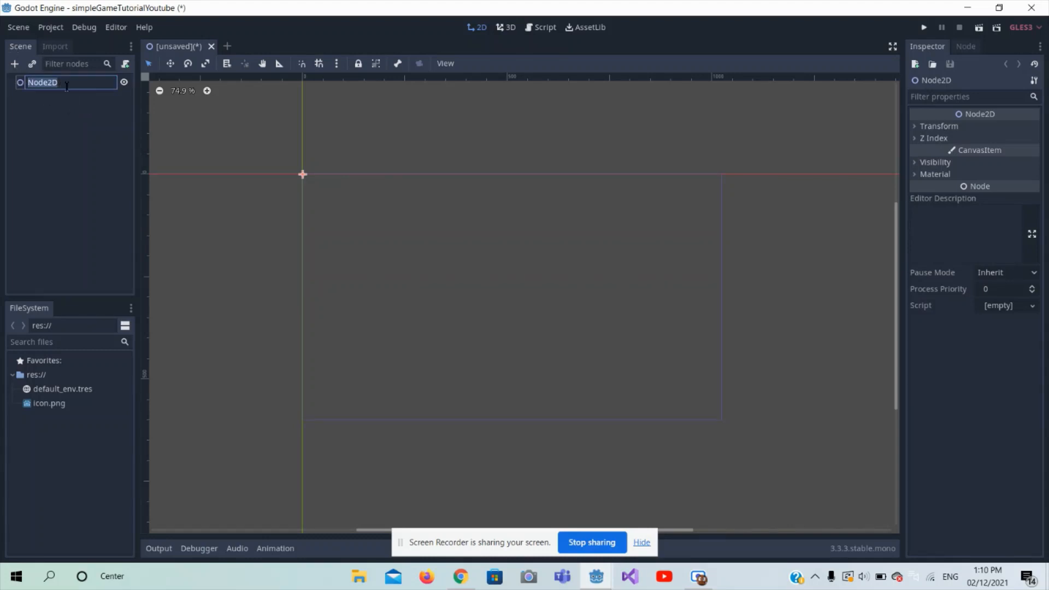
key("BackSpace")
type("Game_Main")
key("Return")
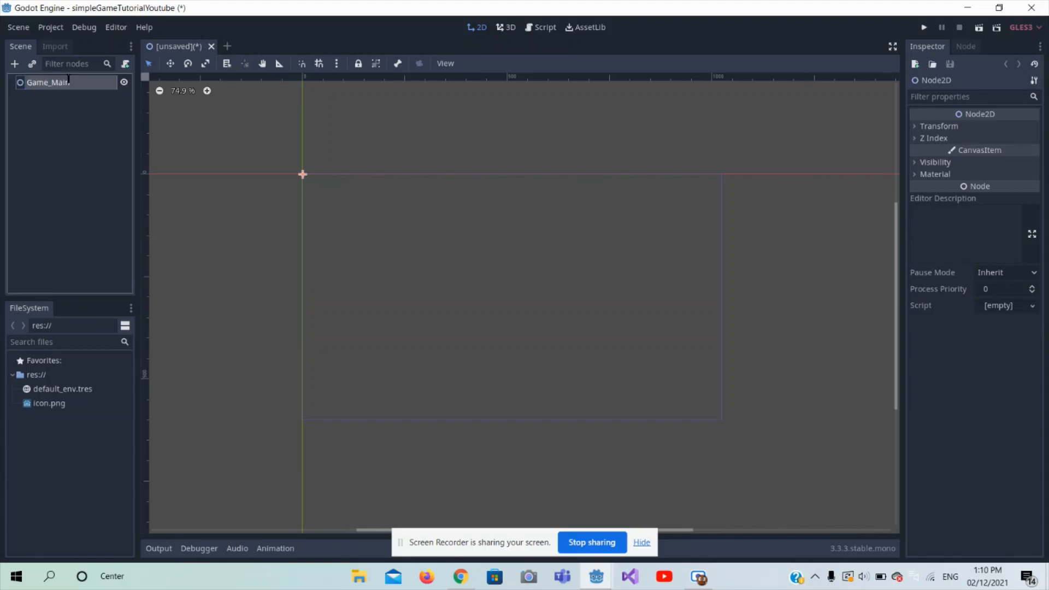
key("ctrl+s")
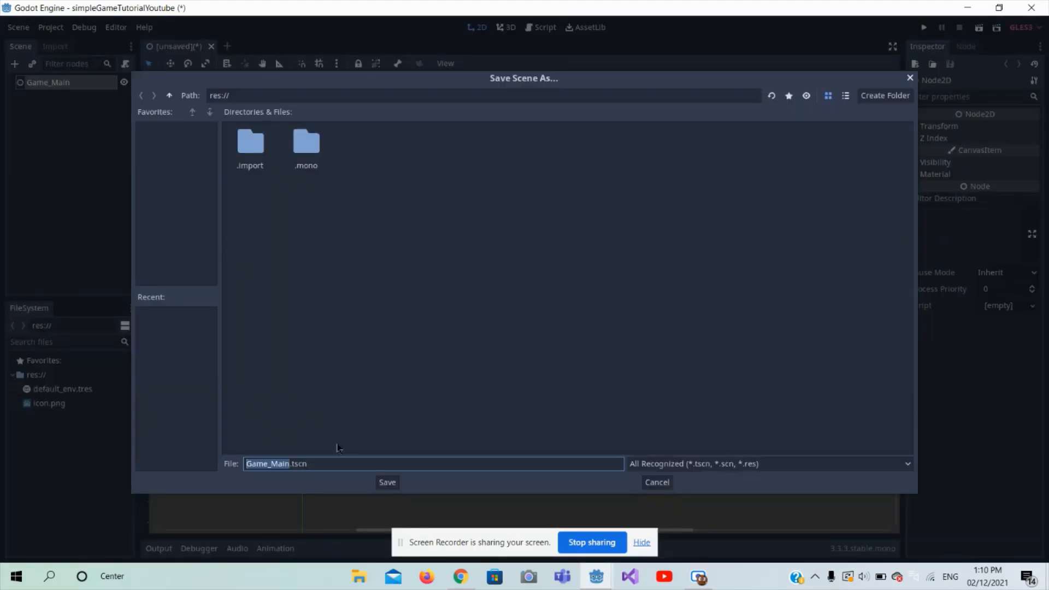
left_click(391, 488)
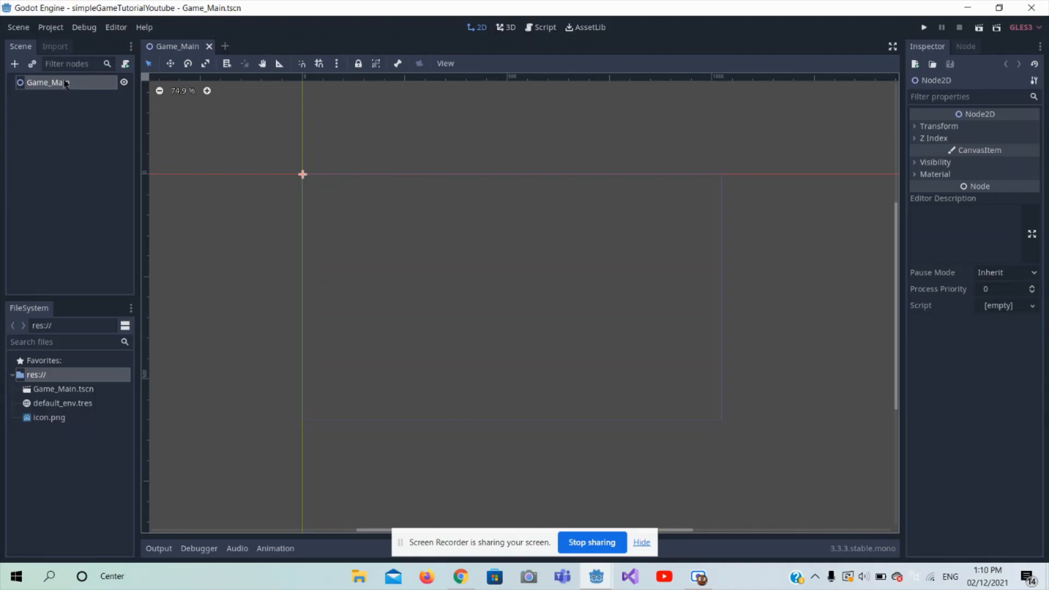
Step: Add a Sprite node as a child of the Game_Main root node
left_click(15, 64)
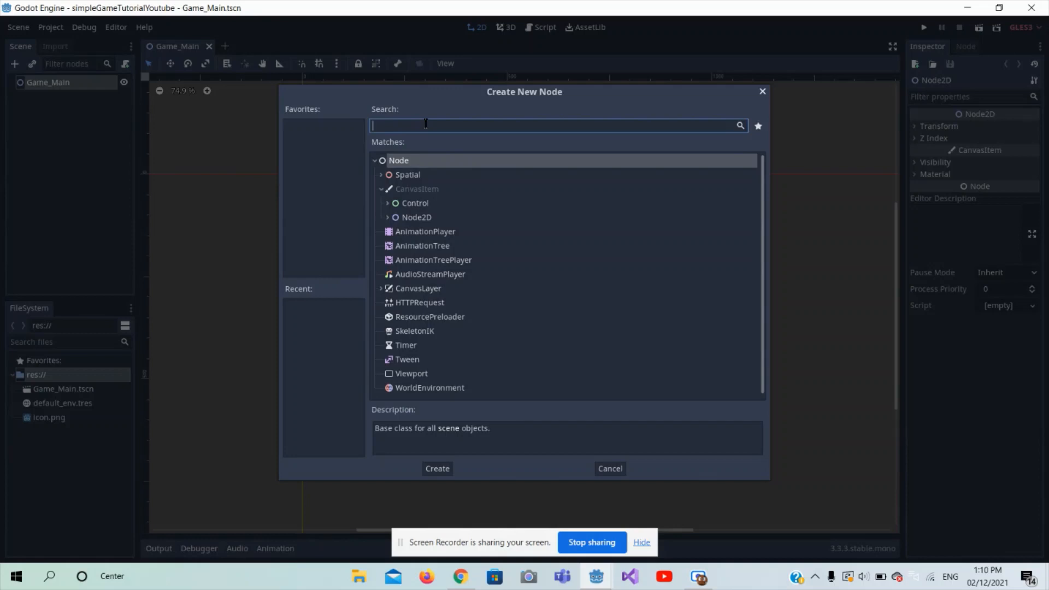
type("Sprite")
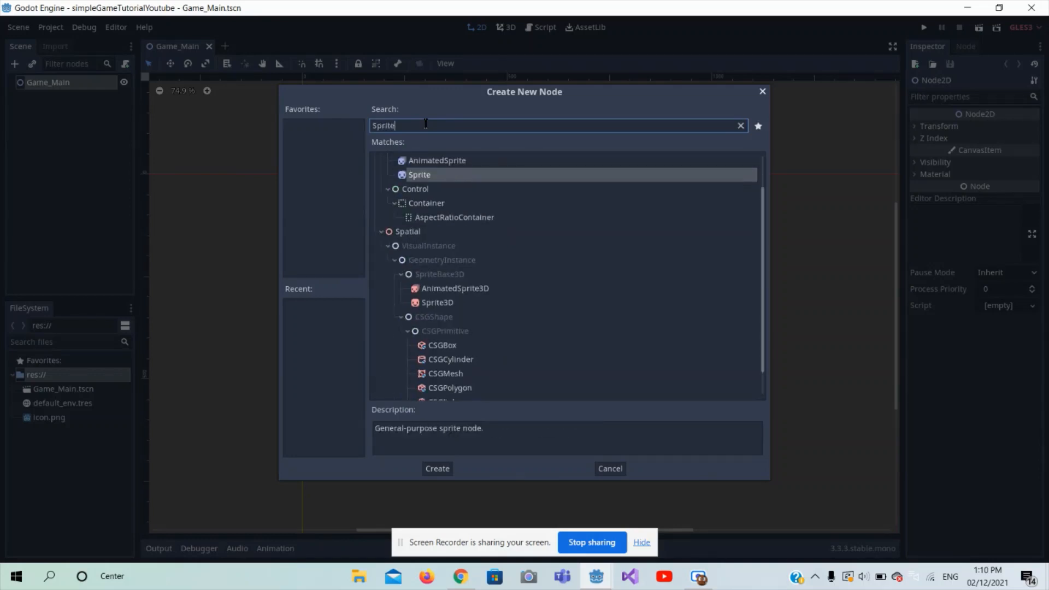
scroll(488, 207, "up", 1)
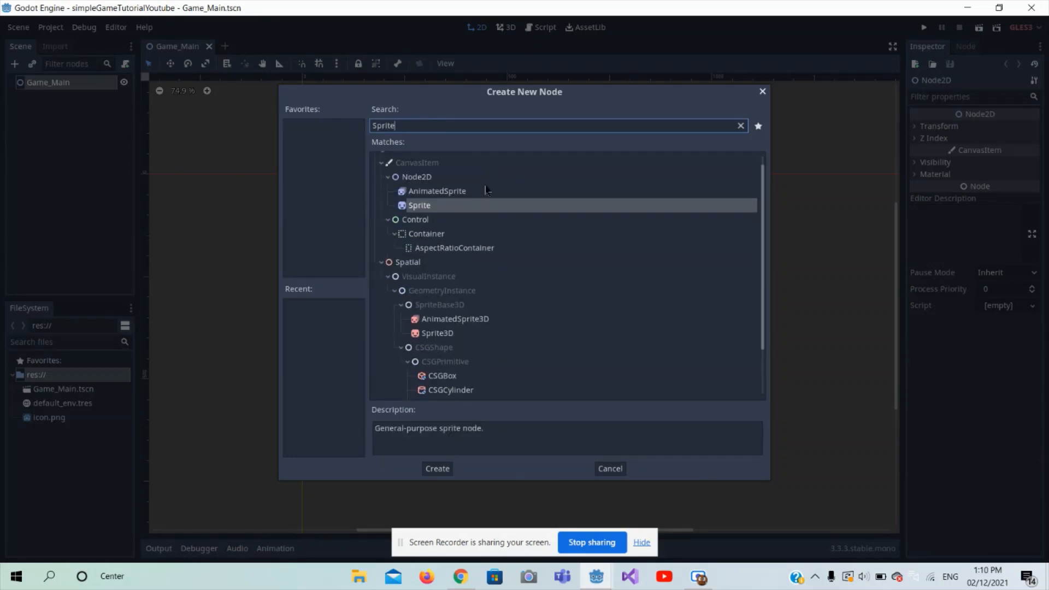
left_click(449, 192)
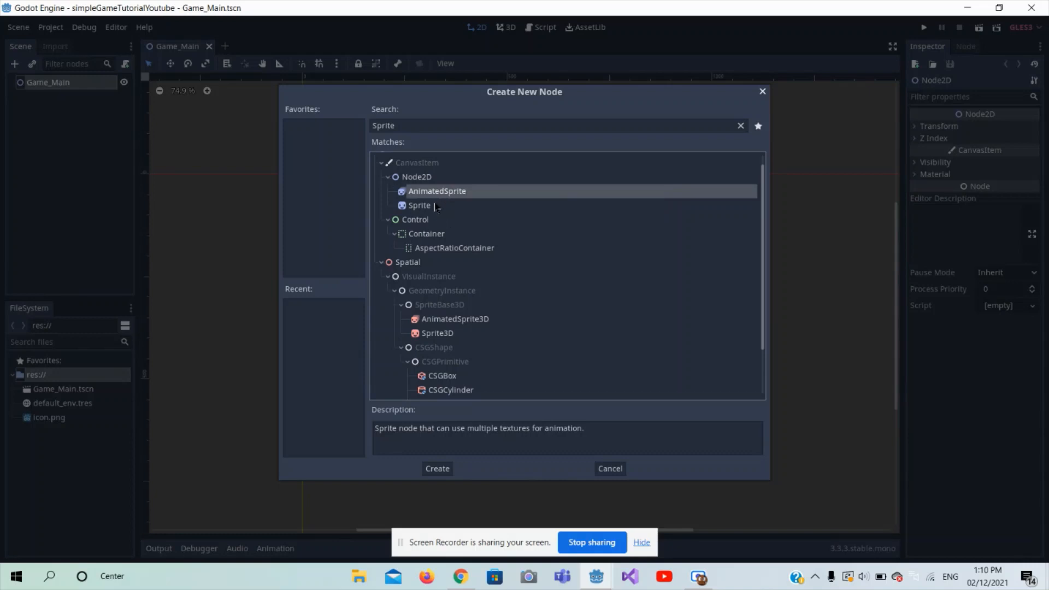
left_click(433, 210)
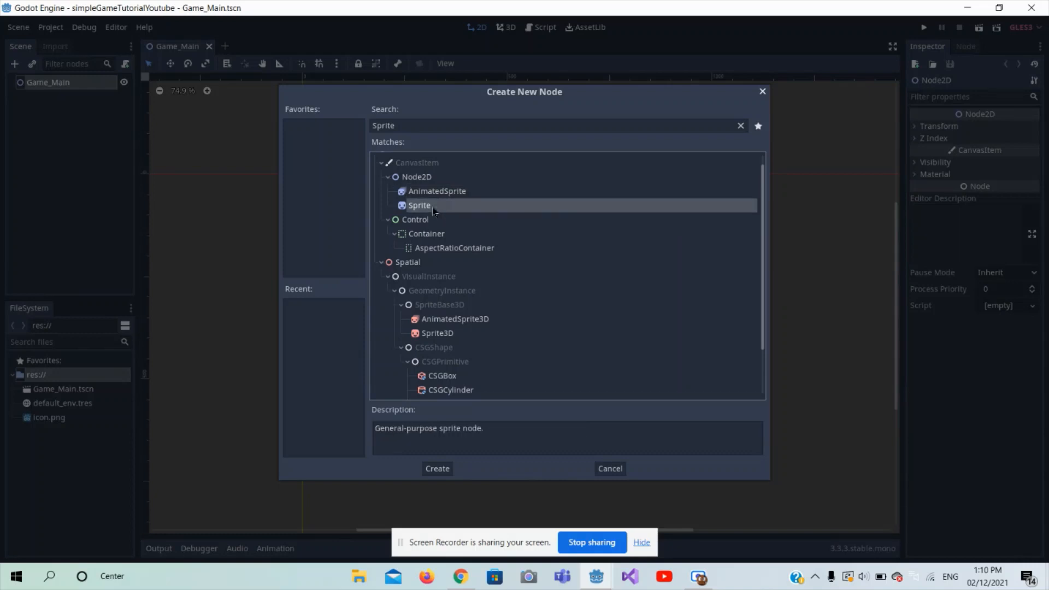
left_click(438, 469)
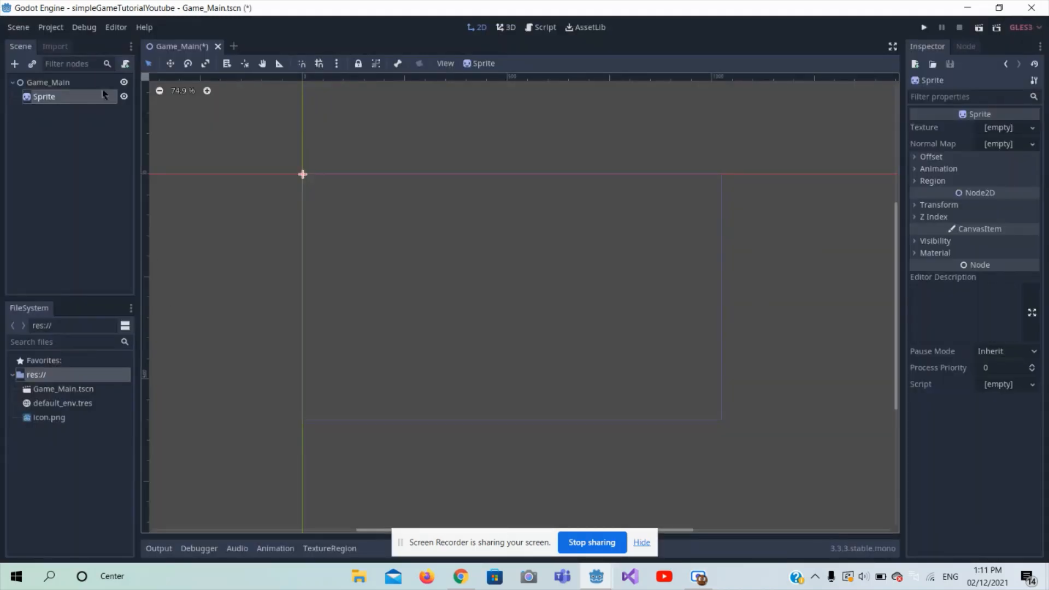
Step: Rename the Sprite node under Game_Main to Player and keep it selected
double_click(67, 95)
key("BackSpace")
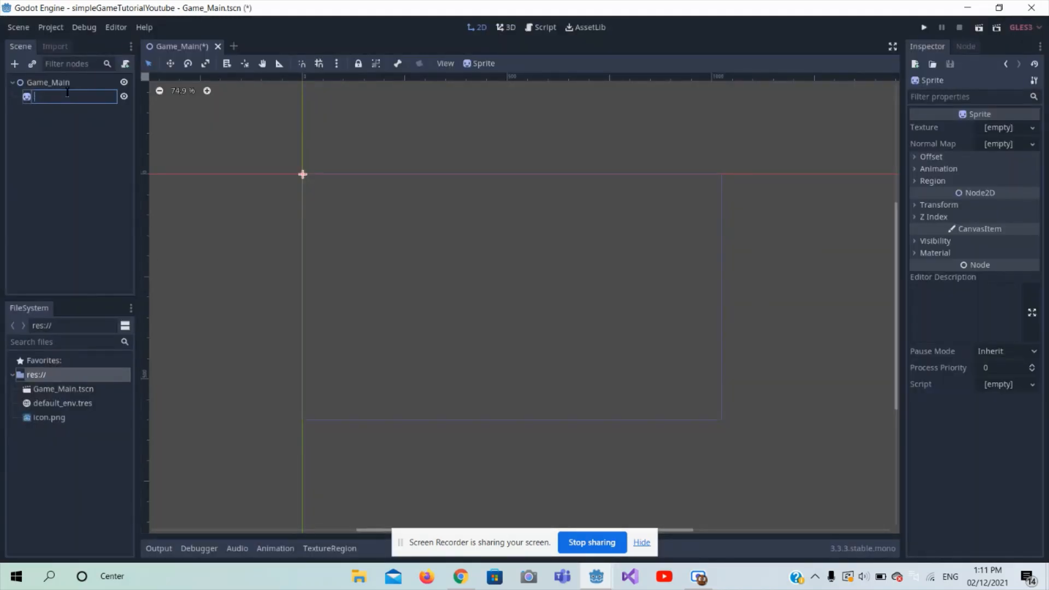
type("Playe")
key("Return")
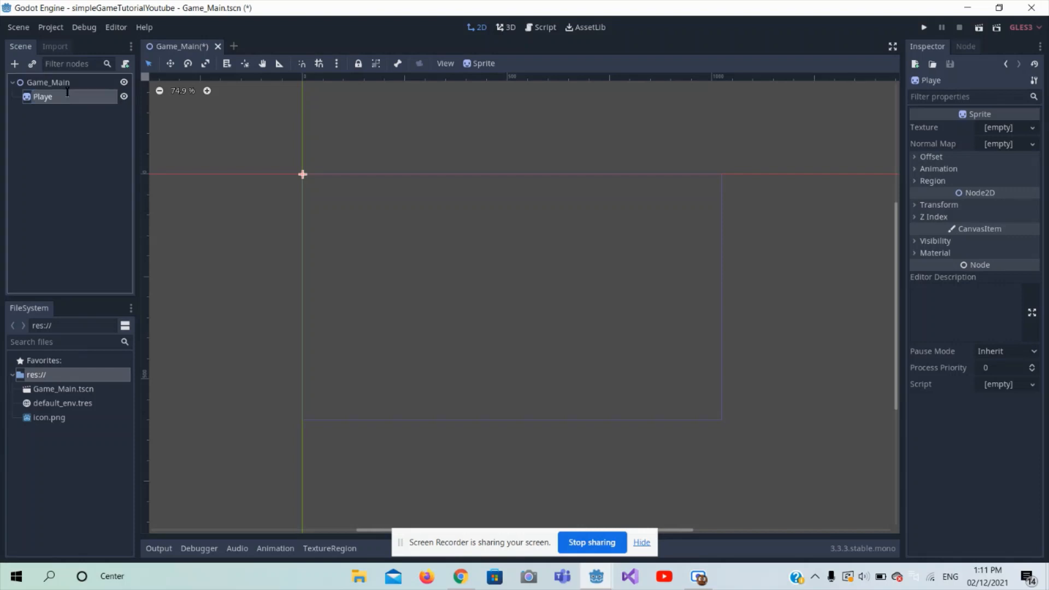
double_click(67, 93)
type("r")
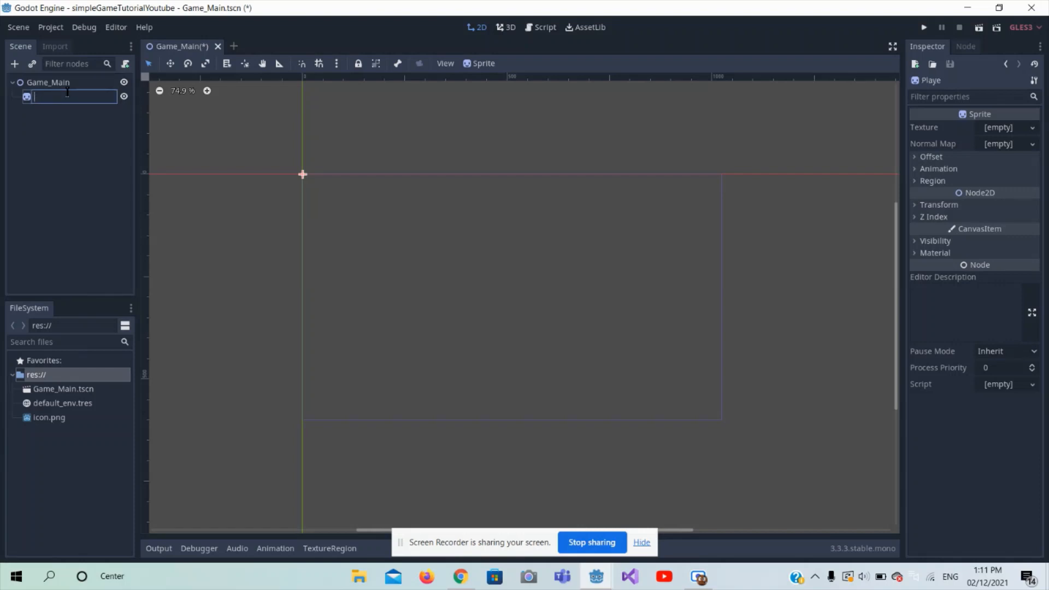
type("r")
key("Return")
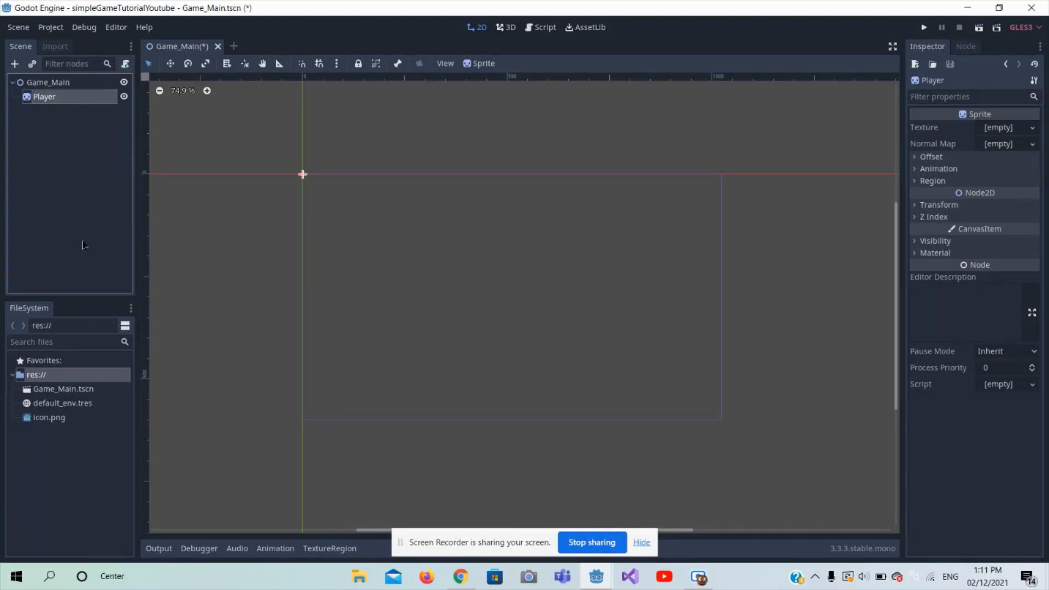
left_click(108, 210)
left_click(82, 103)
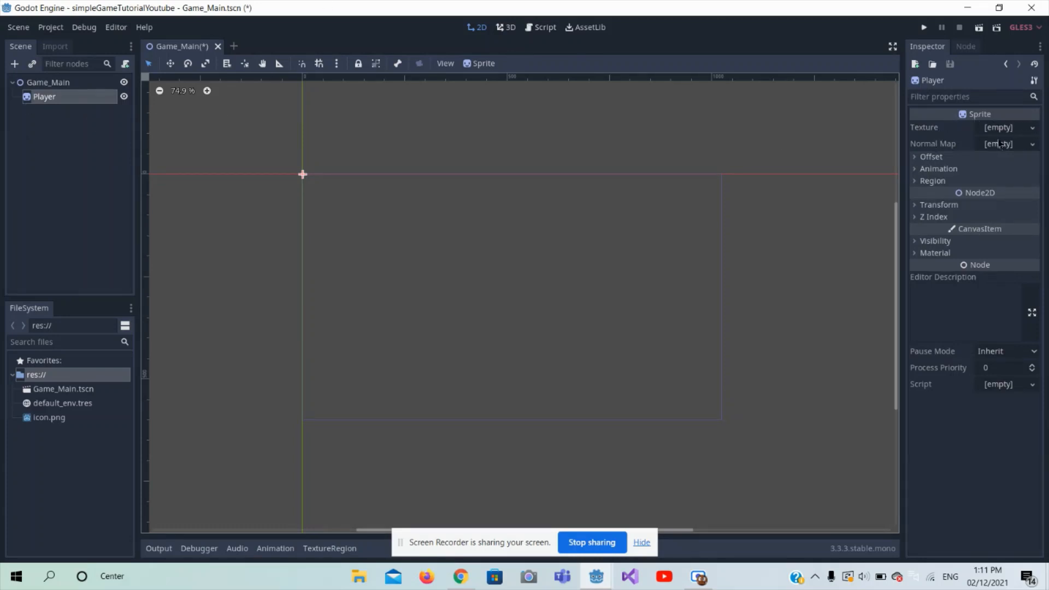
Step: Assign icon.png from the project files as the Player sprite's texture and clear it again
left_click(59, 420)
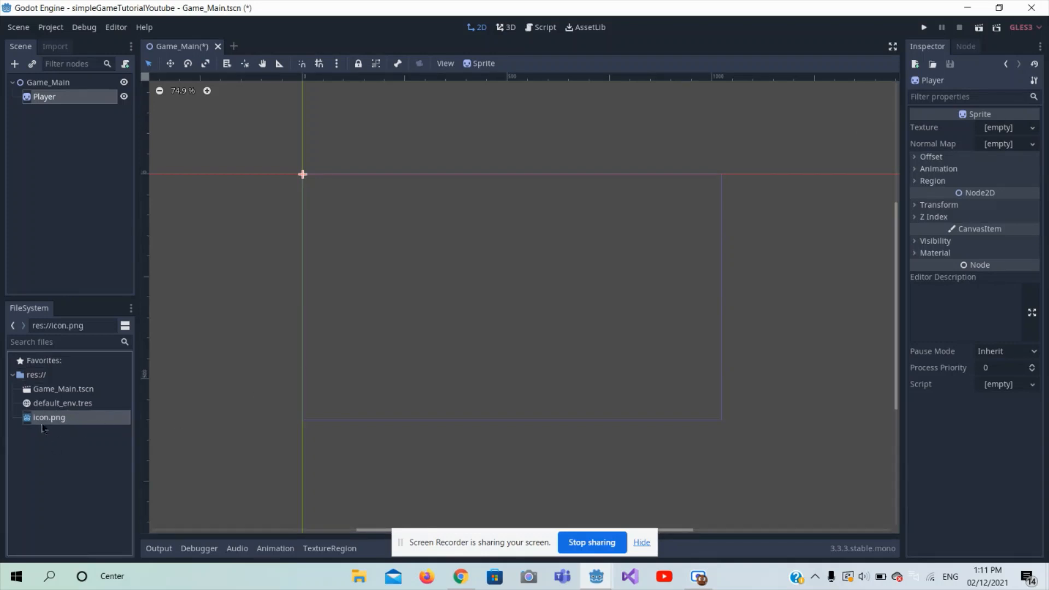
left_click_drag(49, 420, 993, 127)
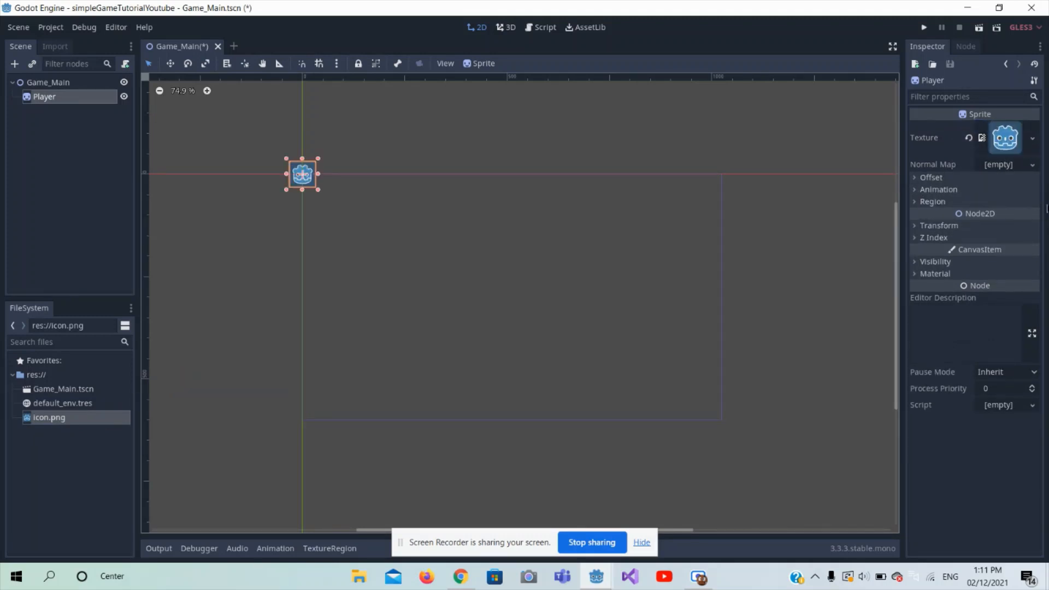
left_click(1023, 145)
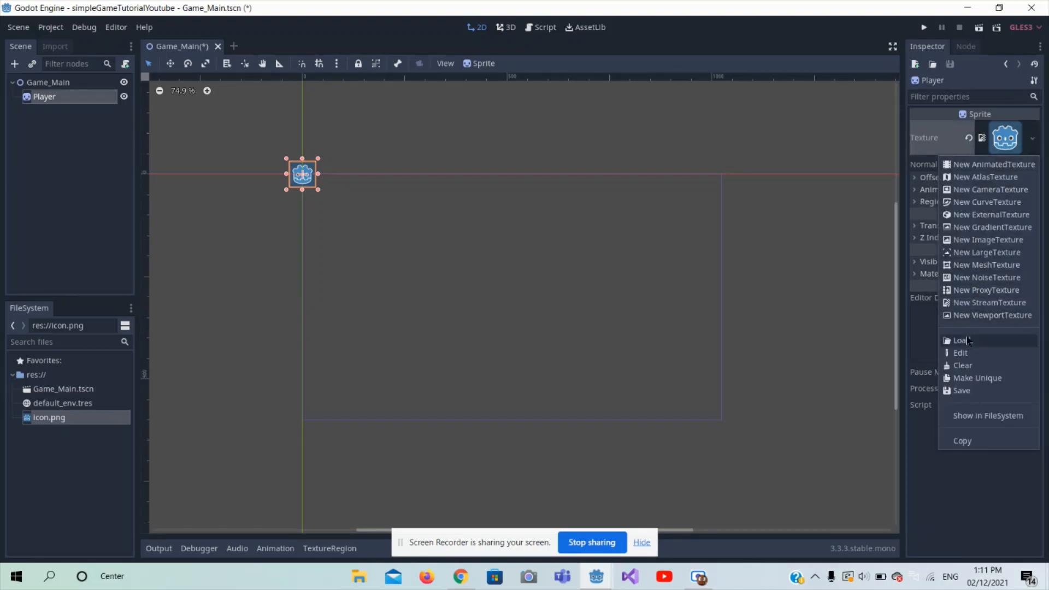
left_click(980, 374)
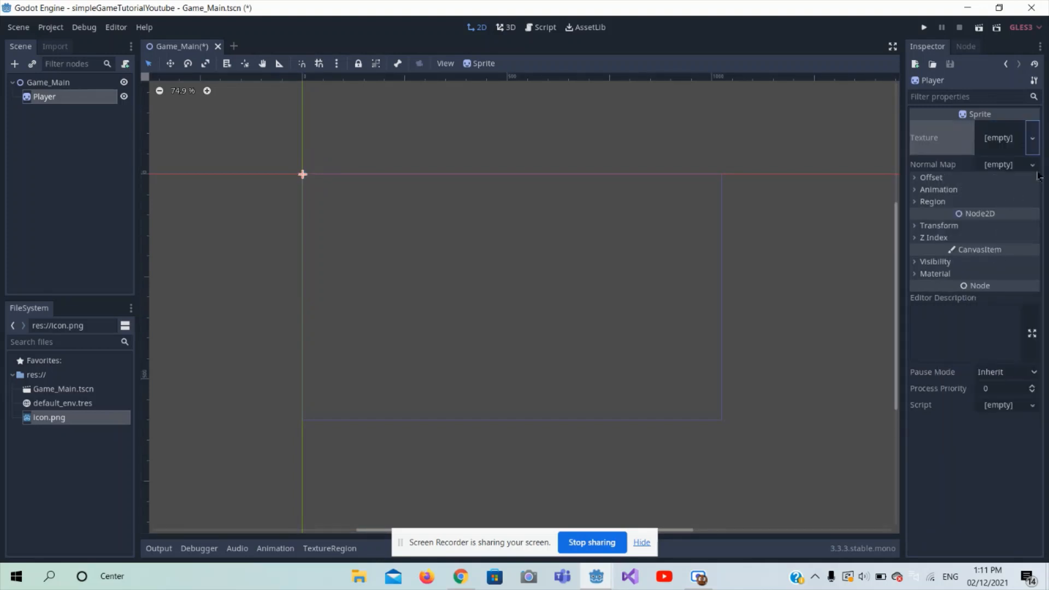
Step: Load icon.png from the project folder as the Player sprite's texture
left_click(1032, 138)
left_click(963, 340)
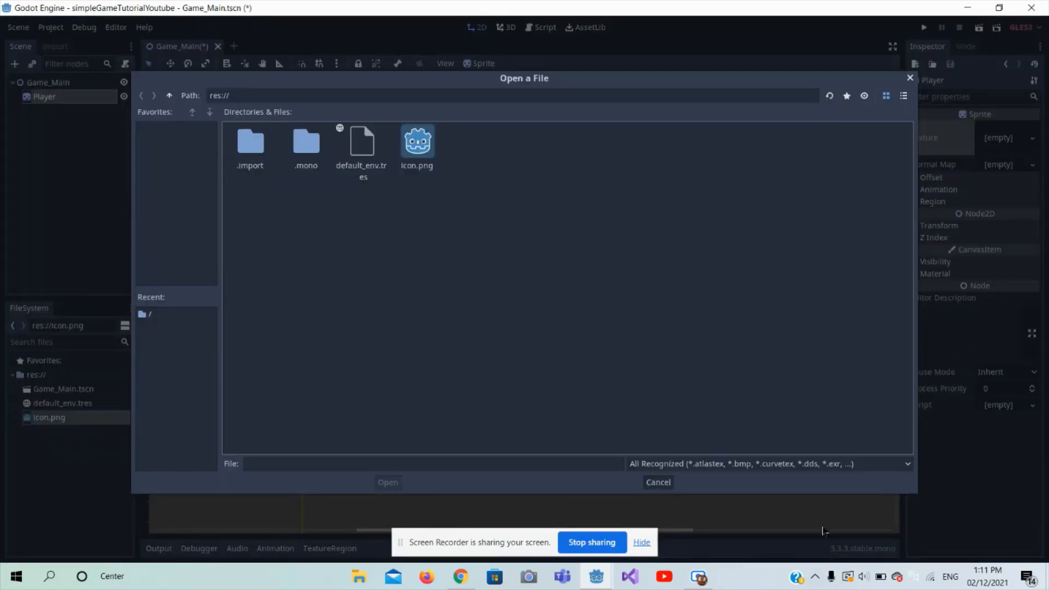
left_click(420, 147)
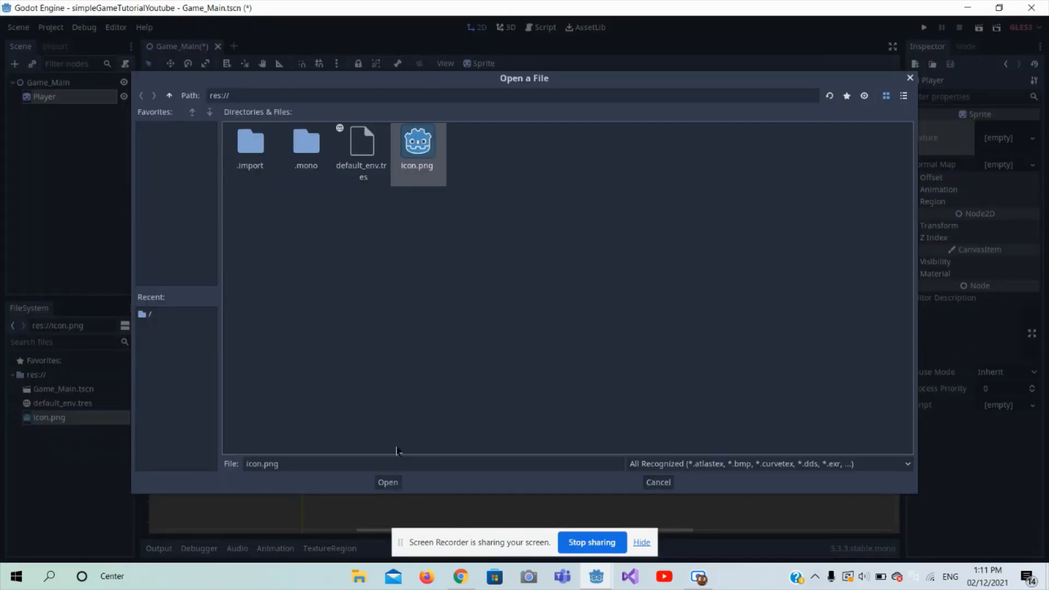
left_click(387, 483)
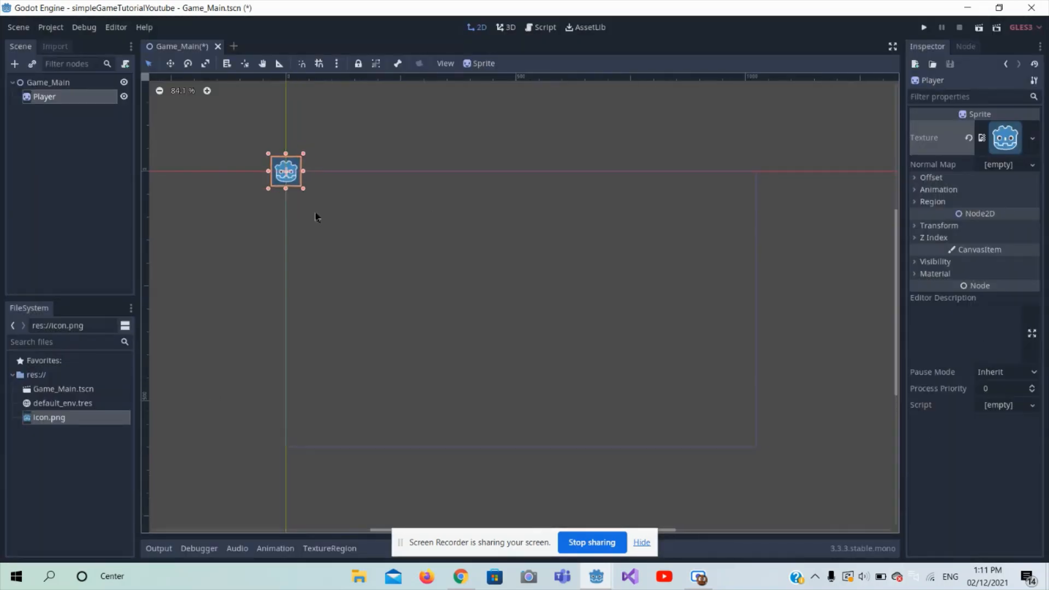
Step: Examine the Player sprite at the origin up close and in relation to the whole game screen frame
scroll(226, 137, "up", 2)
scroll(430, 240, "up", 3)
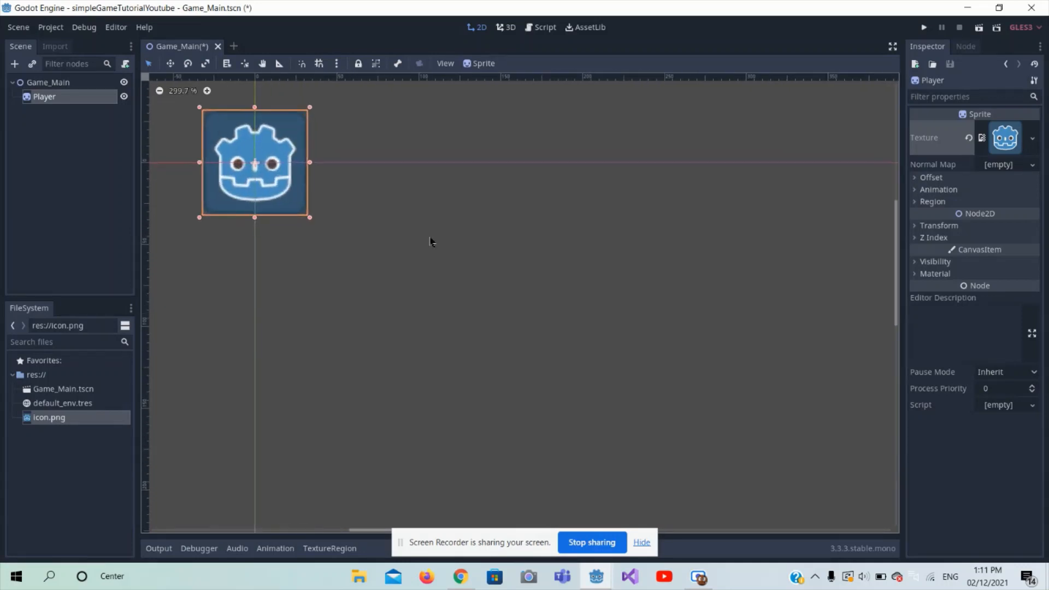
left_click(431, 241)
scroll(312, 240, "down", 10)
scroll(255, 211, "up", 8)
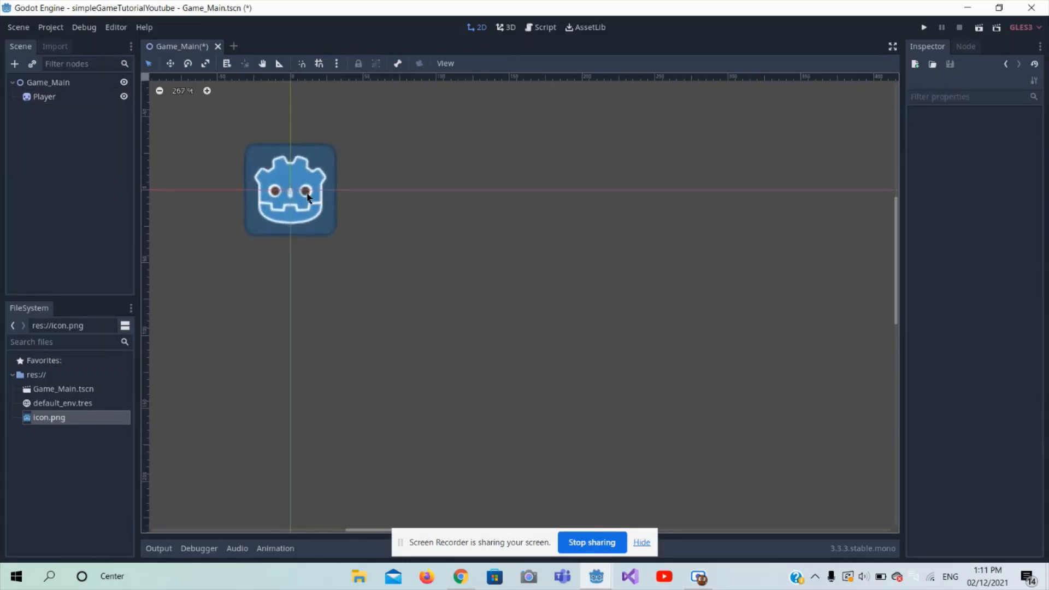
left_click(319, 211)
scroll(420, 293, "down", 8)
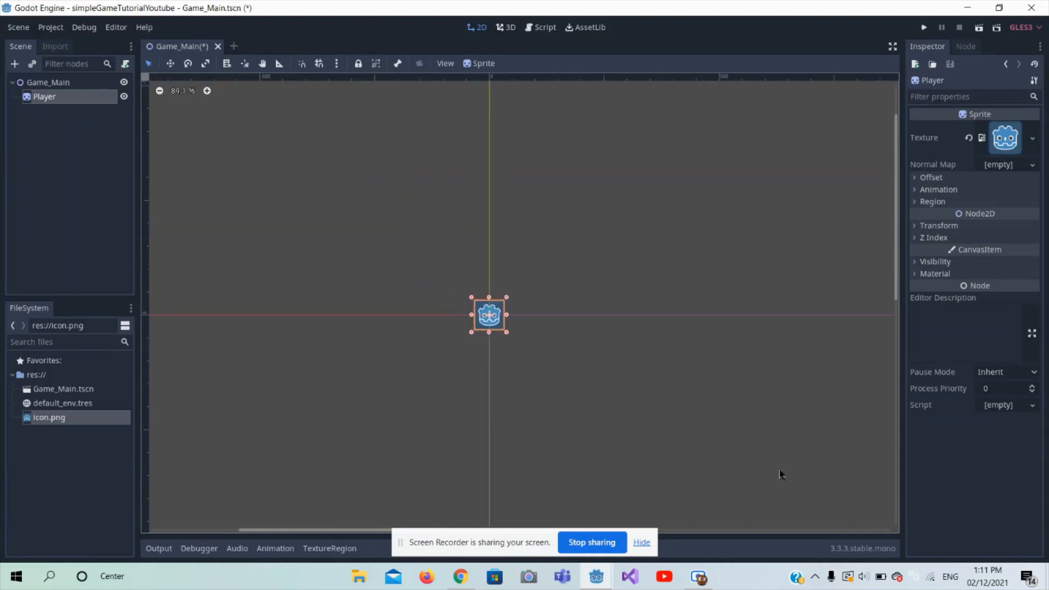
scroll(806, 401, "up", 4)
scroll(807, 402, "up", 1)
left_click_drag(894, 325, 894, 338)
scroll(690, 167, "down", 6)
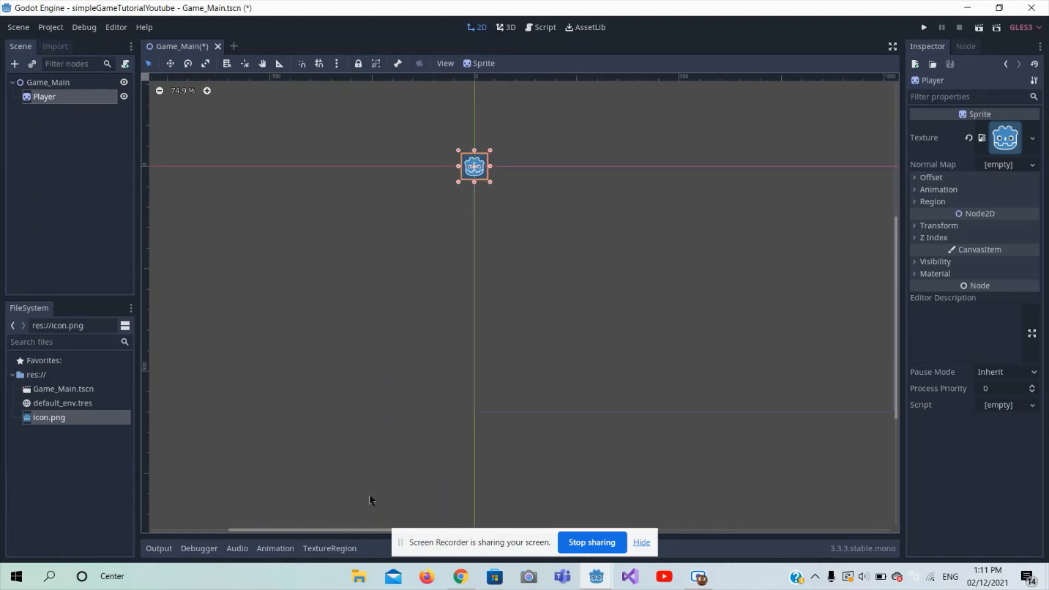
left_click_drag(328, 536, 454, 532)
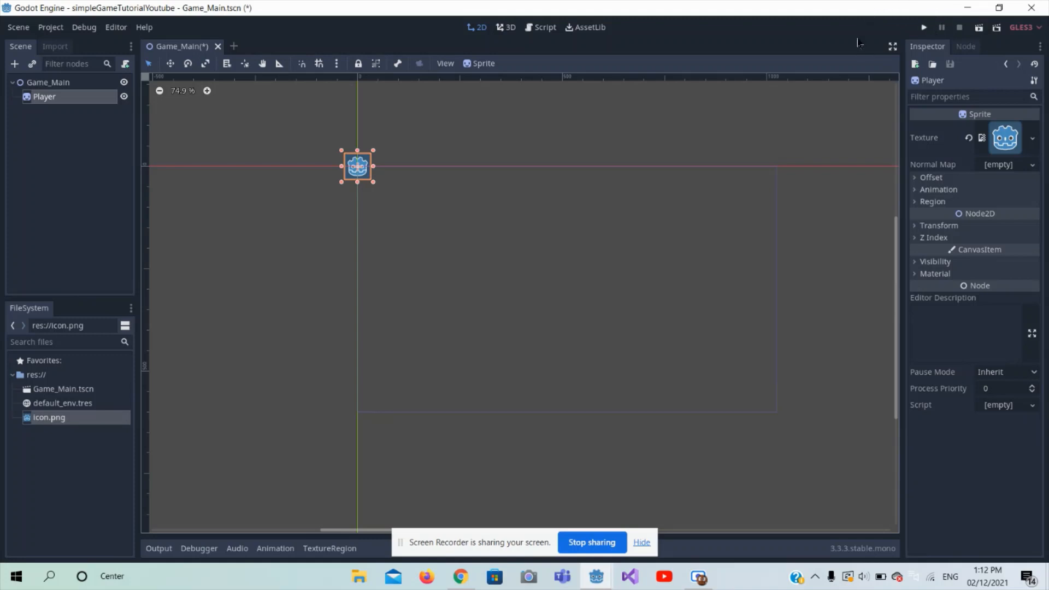
Step: Run the Game_Main scene to preview the Player sprite in the game window
left_click(979, 28)
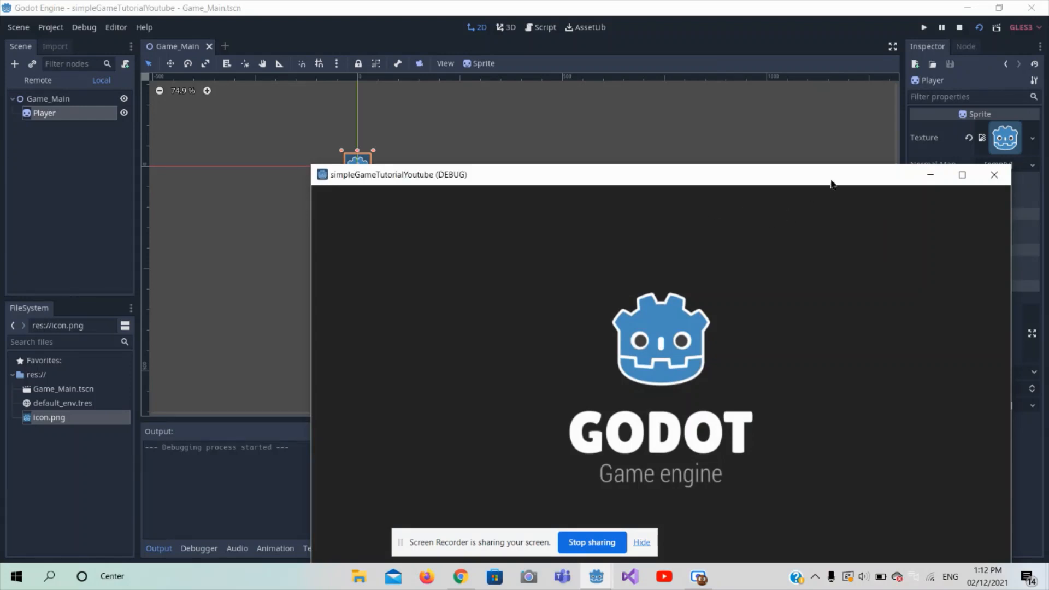
Step: Reposition the running game window to inspect the Player sprite at the origin, and close the window
left_click_drag(832, 183, 571, 58)
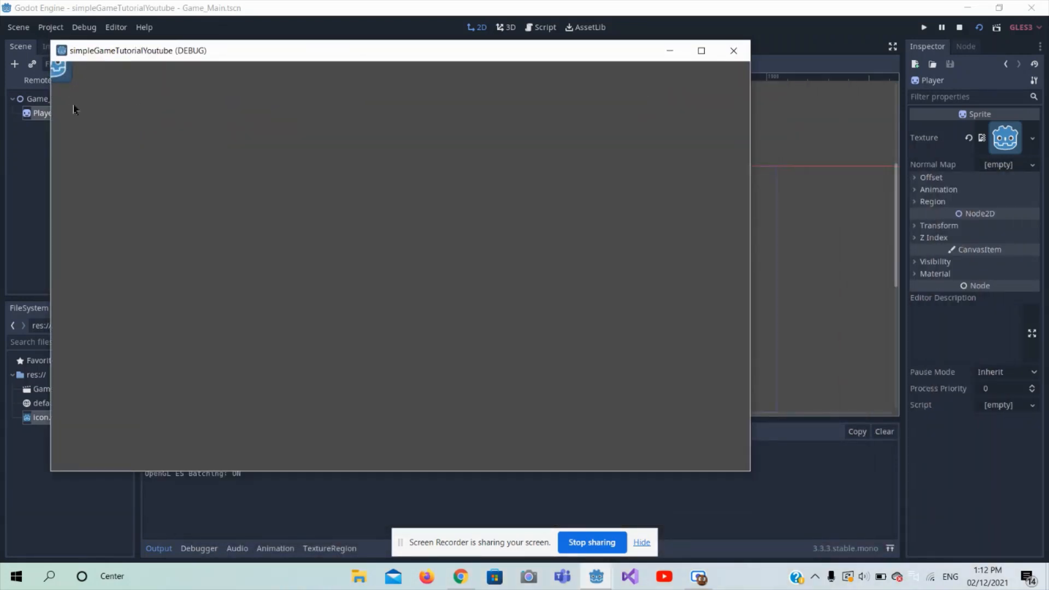
left_click(734, 51)
Step: Move the Player sprite from the origin to about (505, 255), near the centre of the game screen frame
scroll(394, 180, "up", 6)
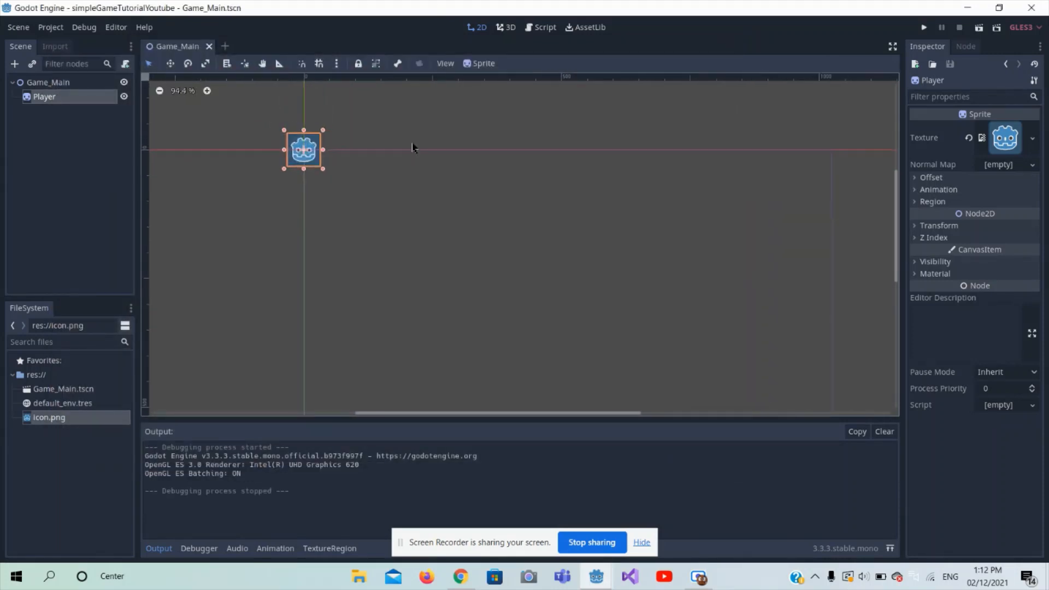
scroll(388, 186, "up", 1)
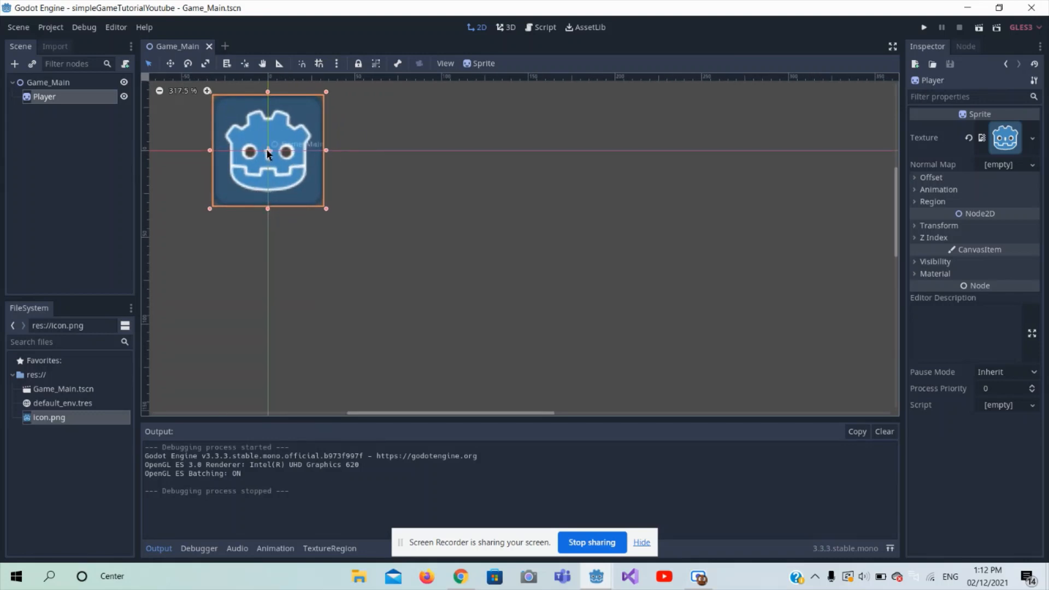
left_click_drag(265, 149, 721, 346)
scroll(721, 346, "down", 8)
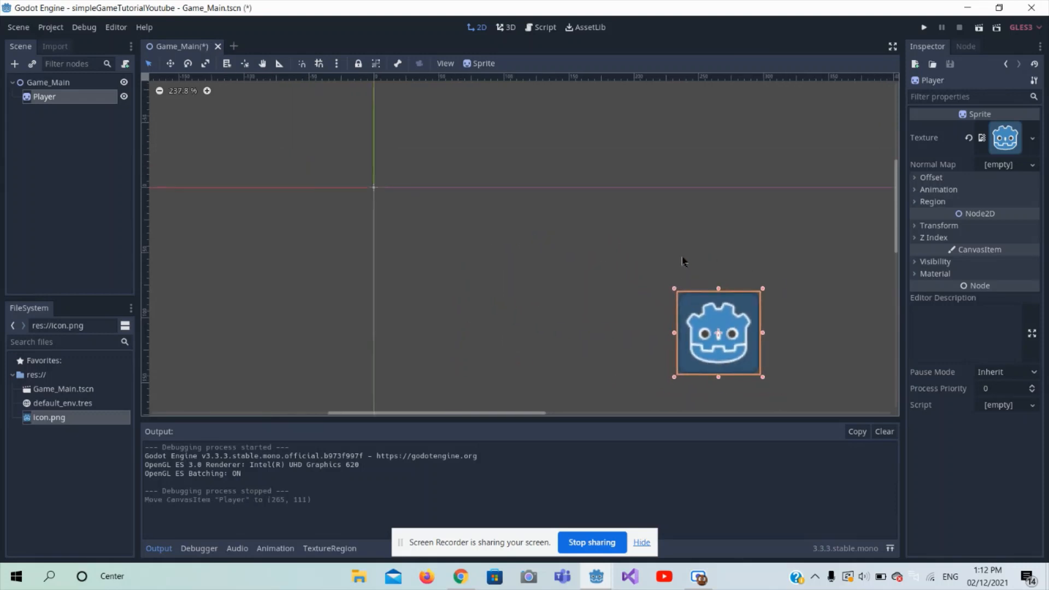
left_click_drag(420, 415, 667, 375)
left_click(683, 276)
middle_click_drag(704, 296, 698, 120)
left_click(513, 159)
left_click_drag(512, 158, 623, 225)
left_click(667, 234)
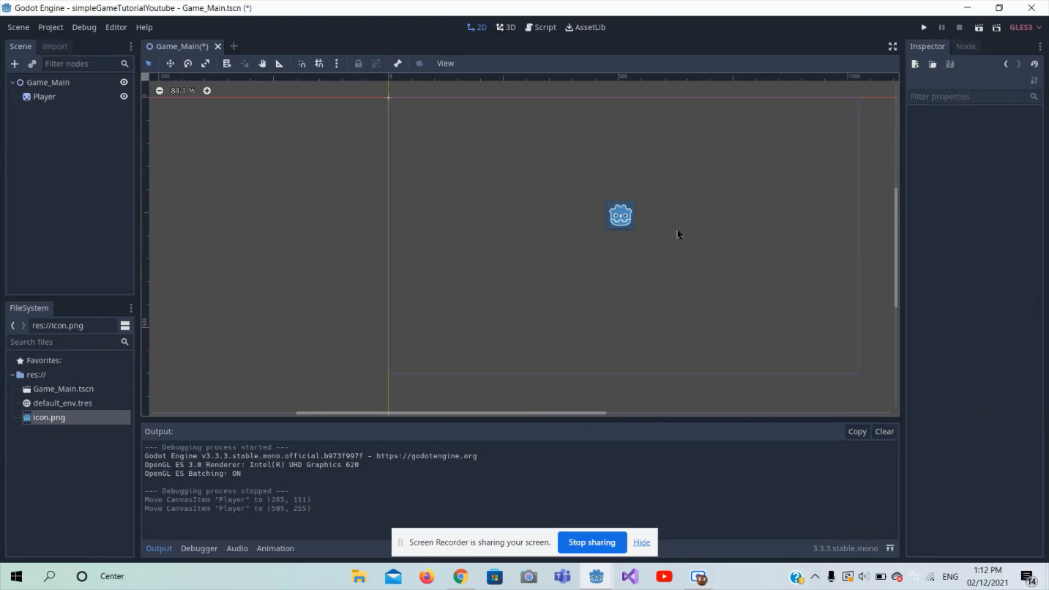
Step: Run the current scene to check the Player sprite's position in the game window, and close the window
scroll(611, 199, "up", 7)
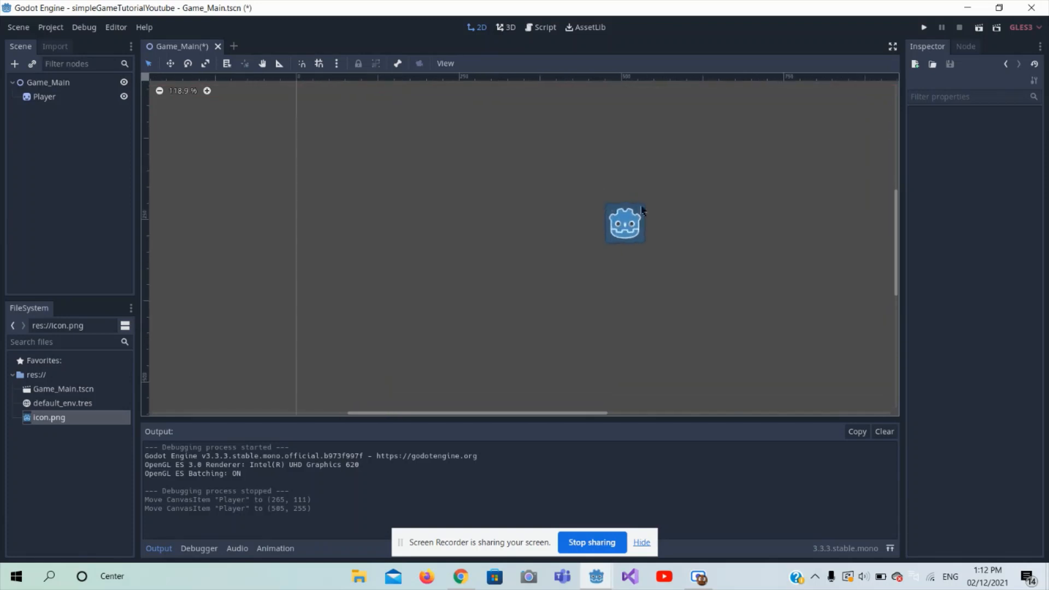
scroll(678, 214, "down", 5)
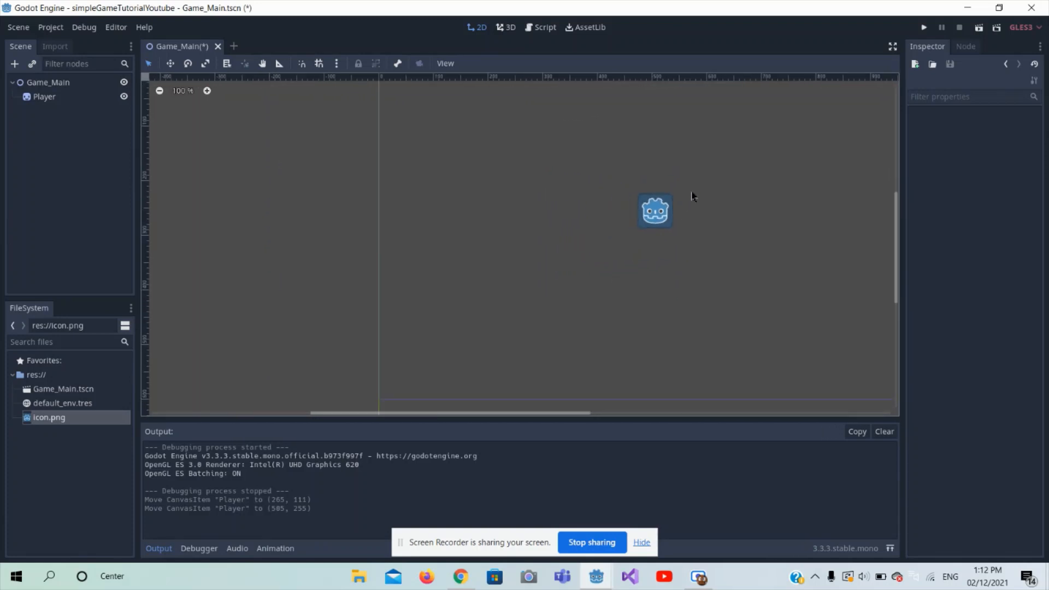
scroll(768, 183, "down", 2)
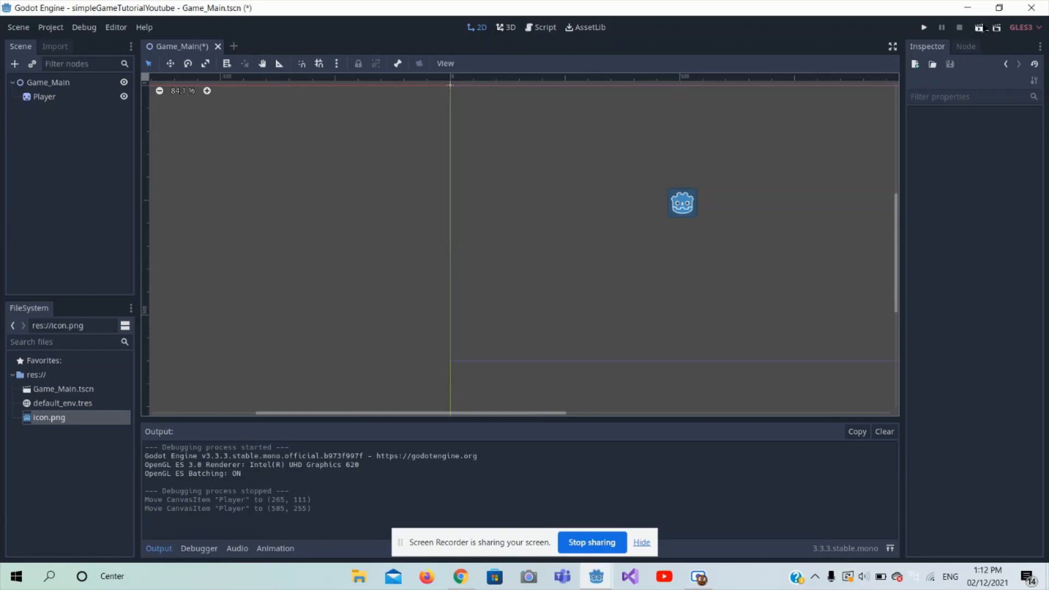
left_click(978, 27)
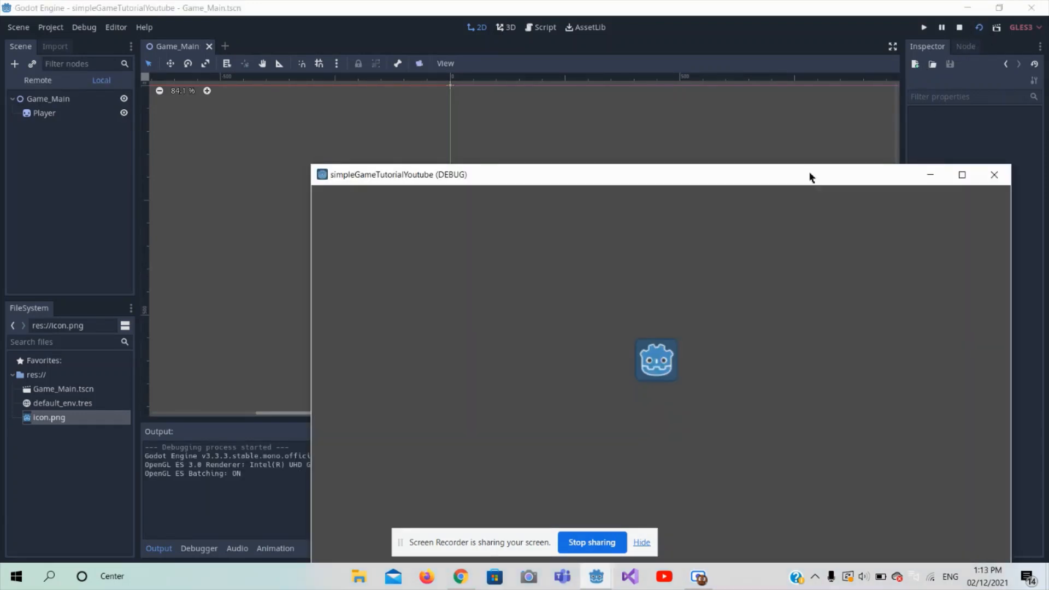
left_click_drag(812, 176, 745, 61)
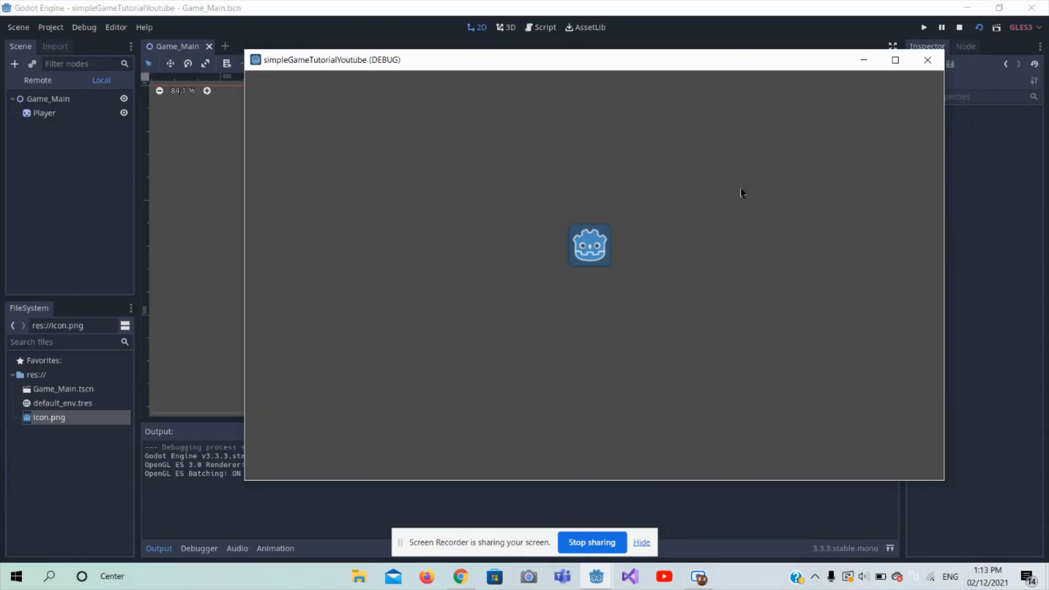
left_click(927, 60)
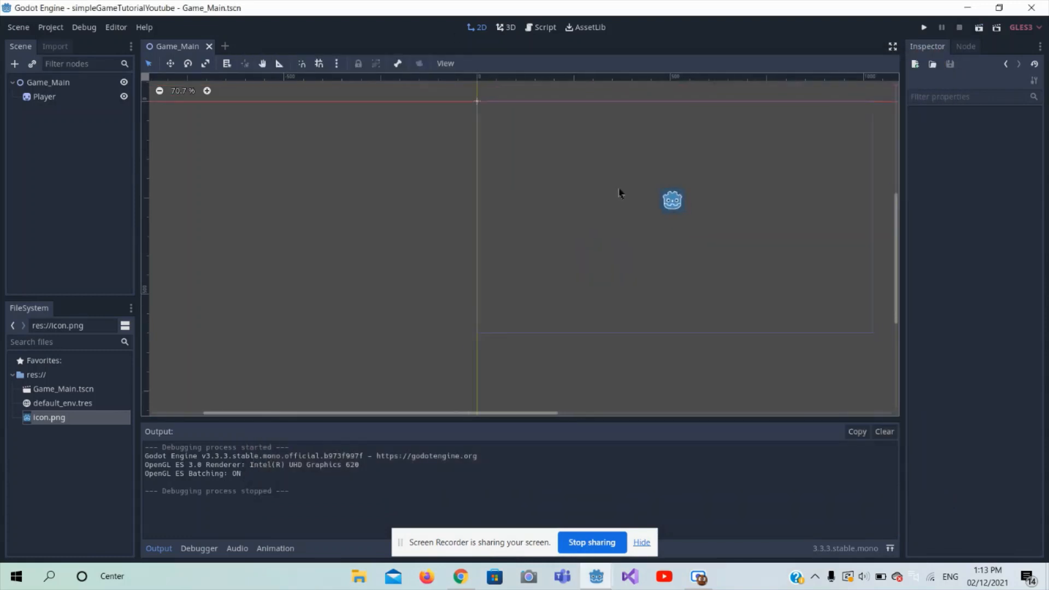
Step: Examine the Player within the whole game screen frame and its place under the Game_Main parent in the scene tree
scroll(464, 187, "down", 5)
scroll(737, 206, "up", 8)
scroll(449, 157, "down", 9)
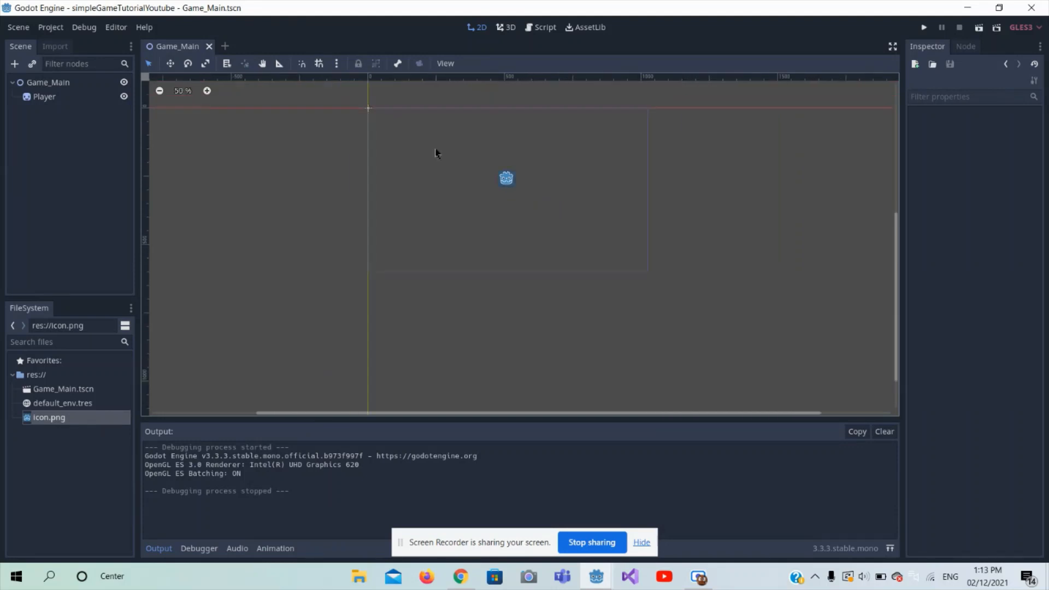
scroll(437, 153, "down", 2)
left_click(71, 82)
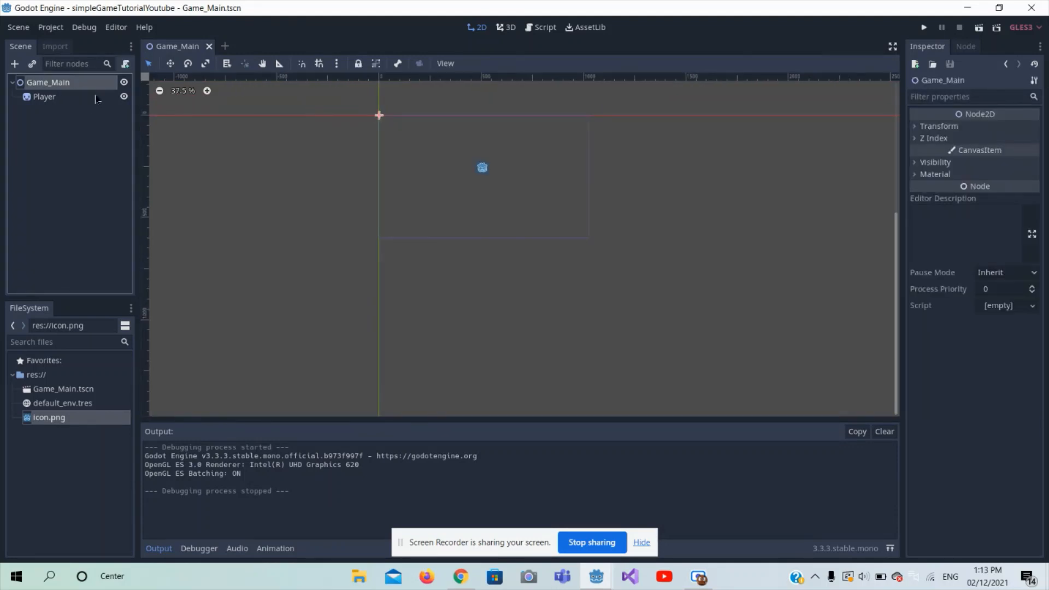
left_click(36, 133)
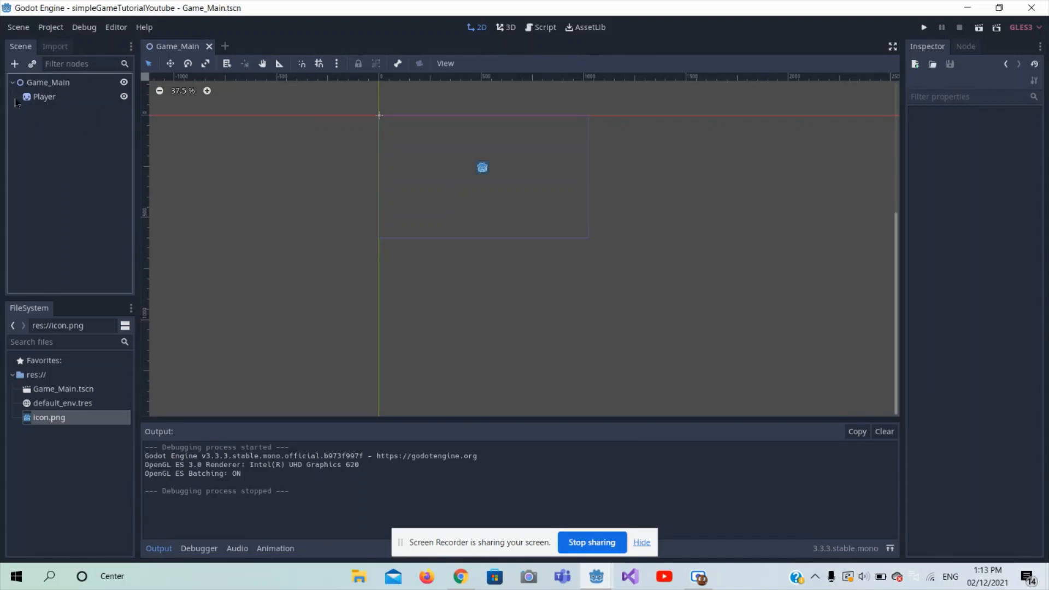
left_click(68, 85)
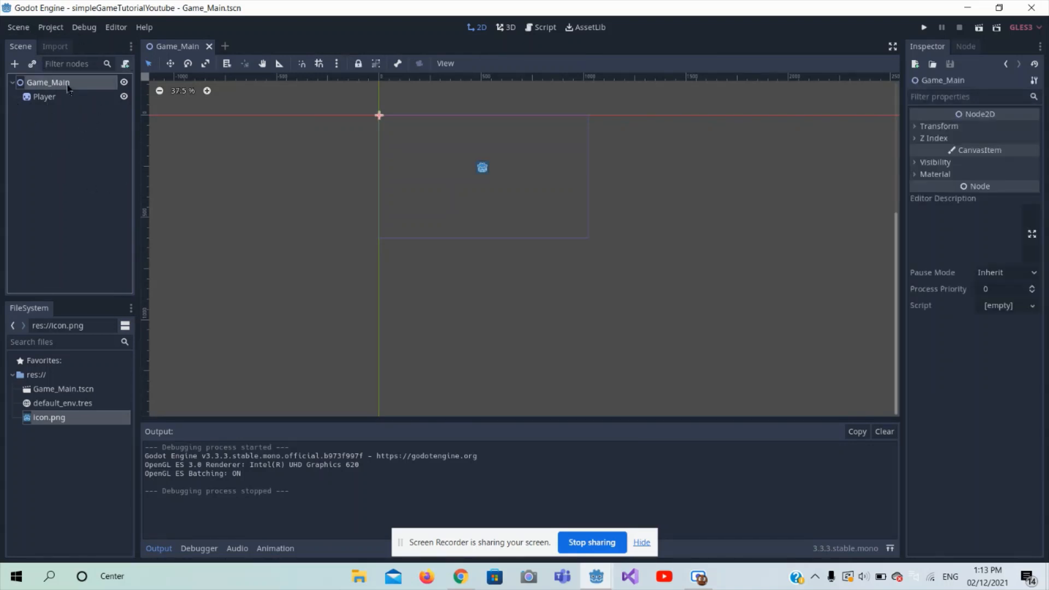
left_click(64, 134)
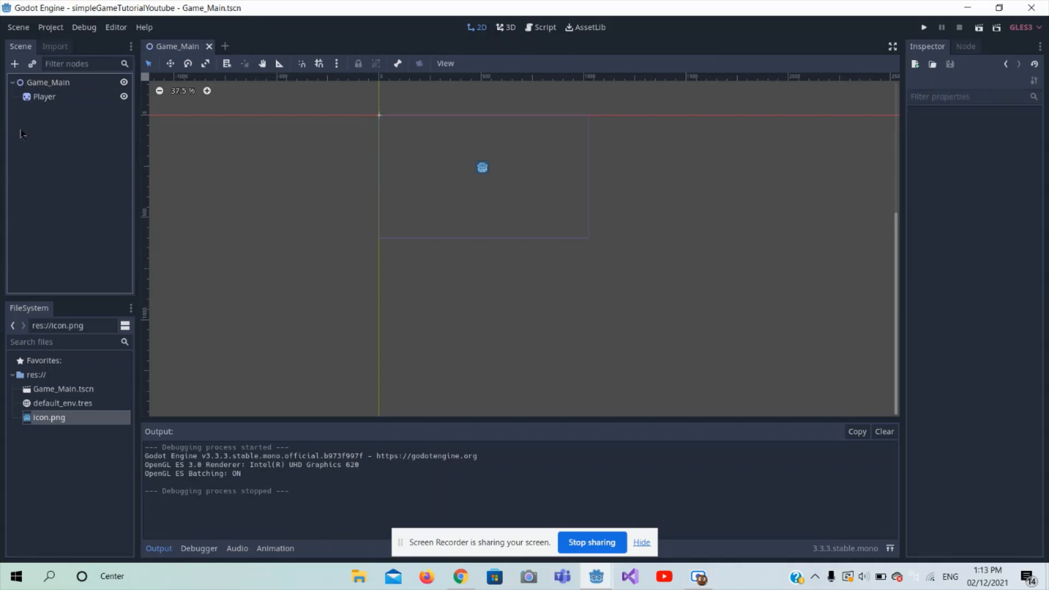
left_click(61, 83)
left_click(57, 107)
left_click(63, 99)
left_click(60, 88)
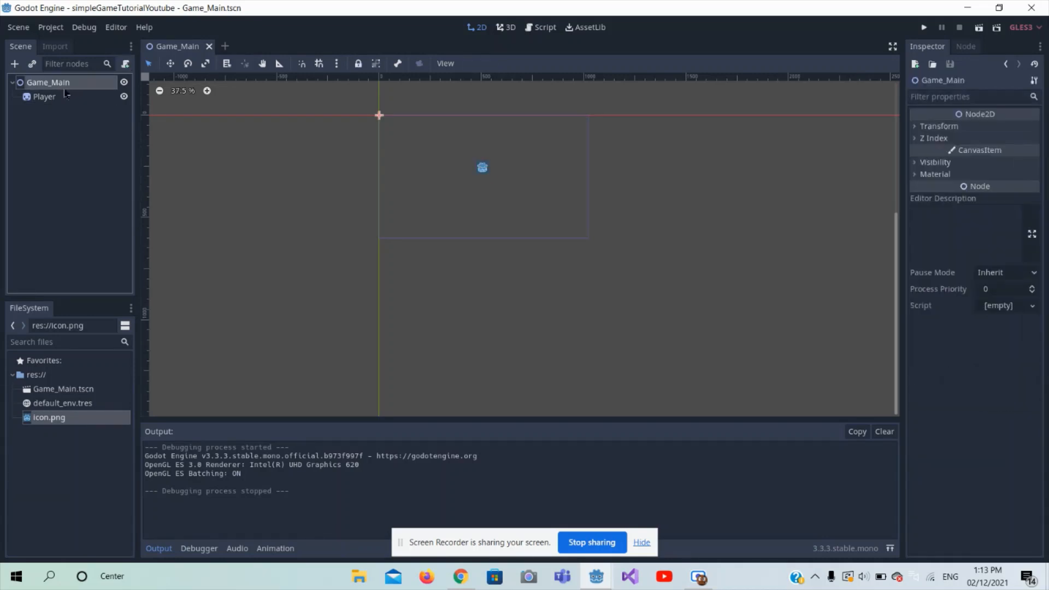
left_click(44, 101)
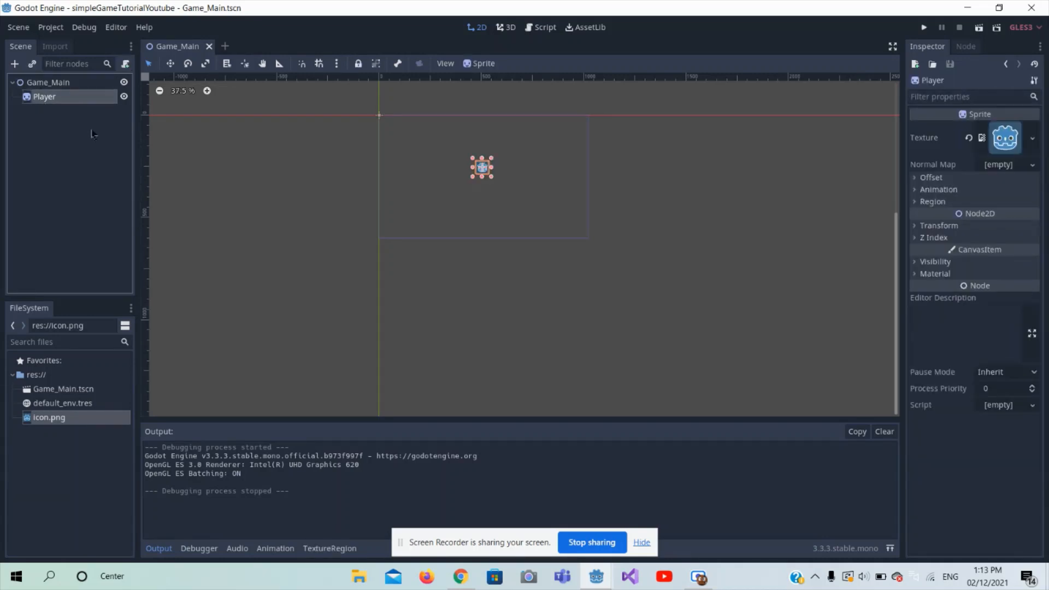
left_click(76, 83)
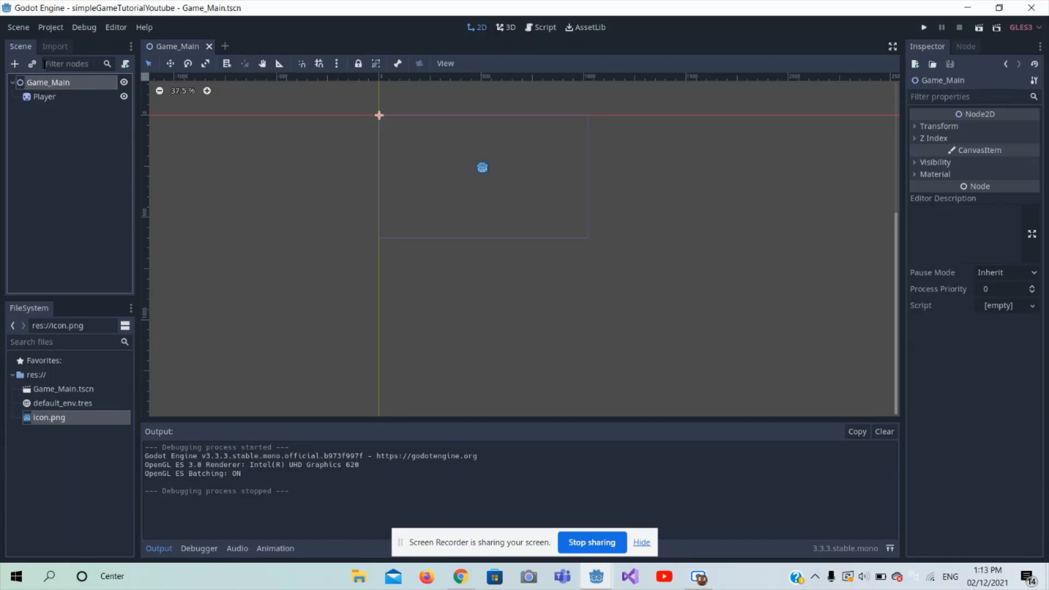
left_click_drag(44, 92, 49, 97)
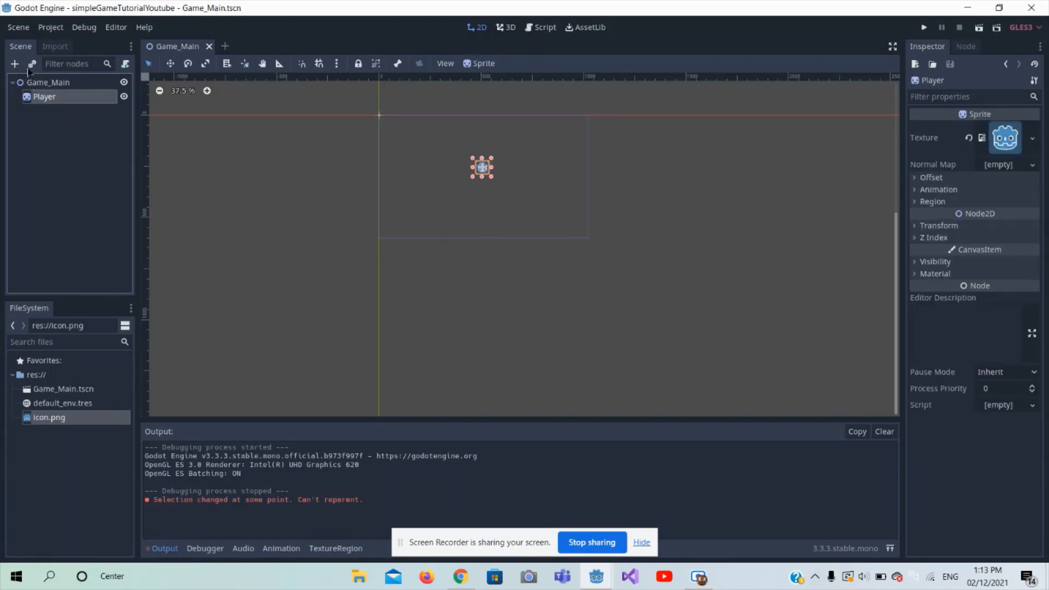
Step: Add a Camera2D node as a child of the Player node
left_click(88, 84)
left_click(61, 99)
left_click(15, 64)
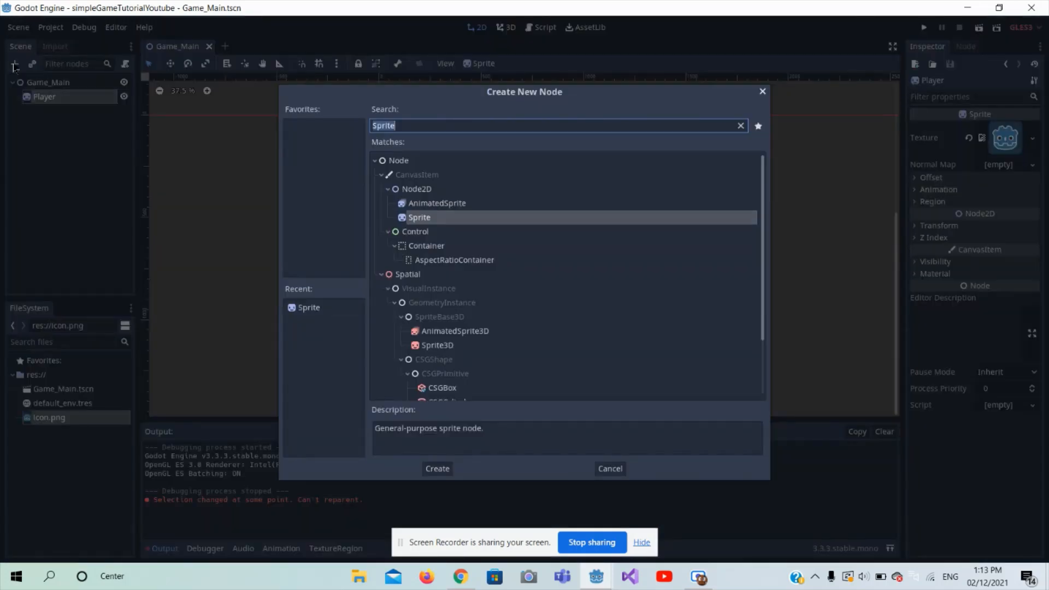
key("BackSpace")
type("Camera")
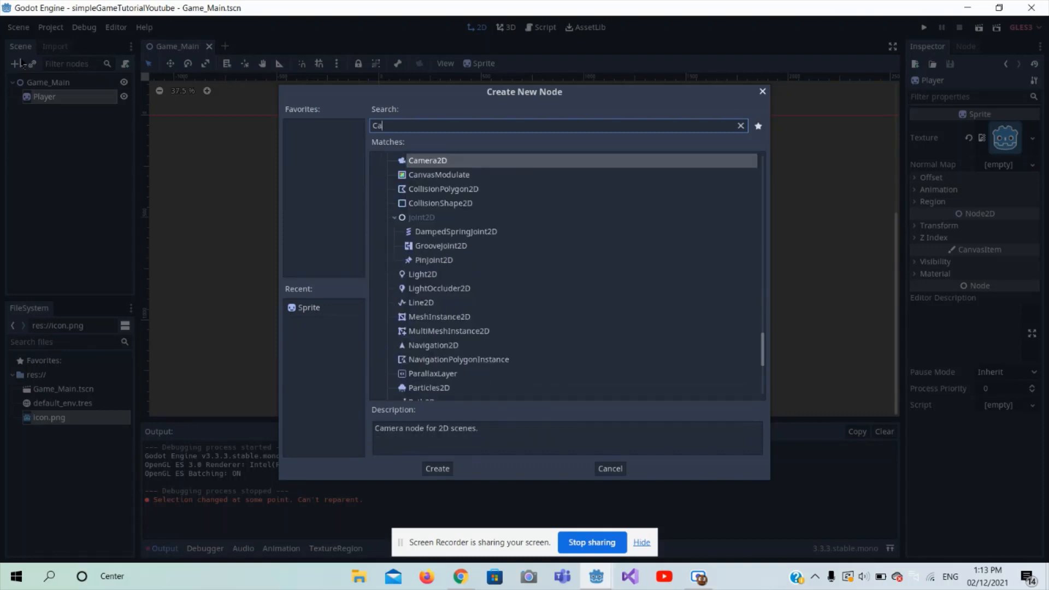
key("Return")
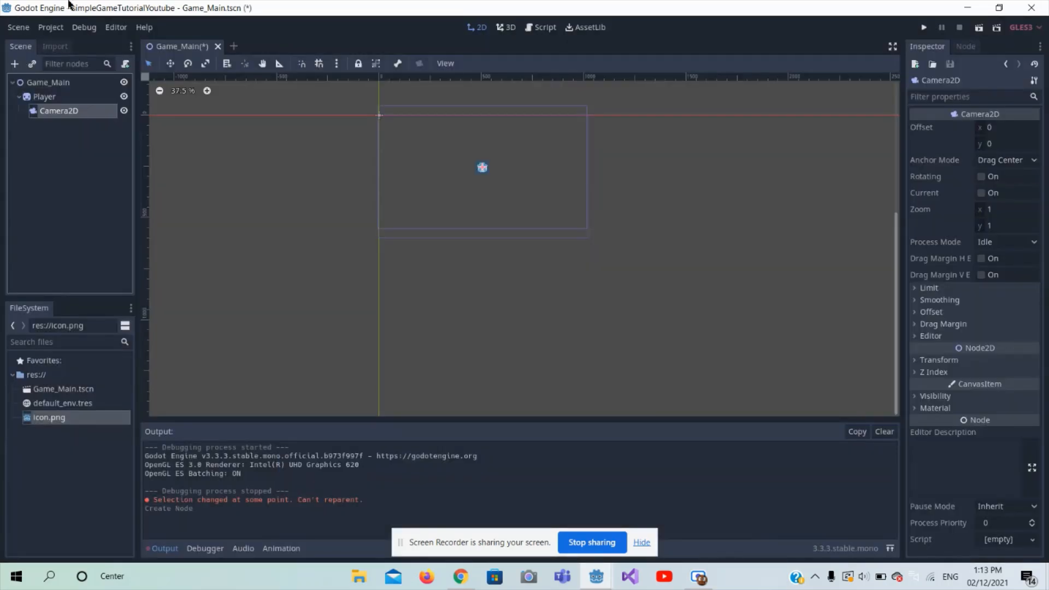
Step: Examine the camera's frame around the Player and the parent-child hierarchy of Game_Main, Player and Camera2D
scroll(380, 243, "down", 2)
scroll(149, 81, "up", 2)
scroll(479, 247, "up", 1)
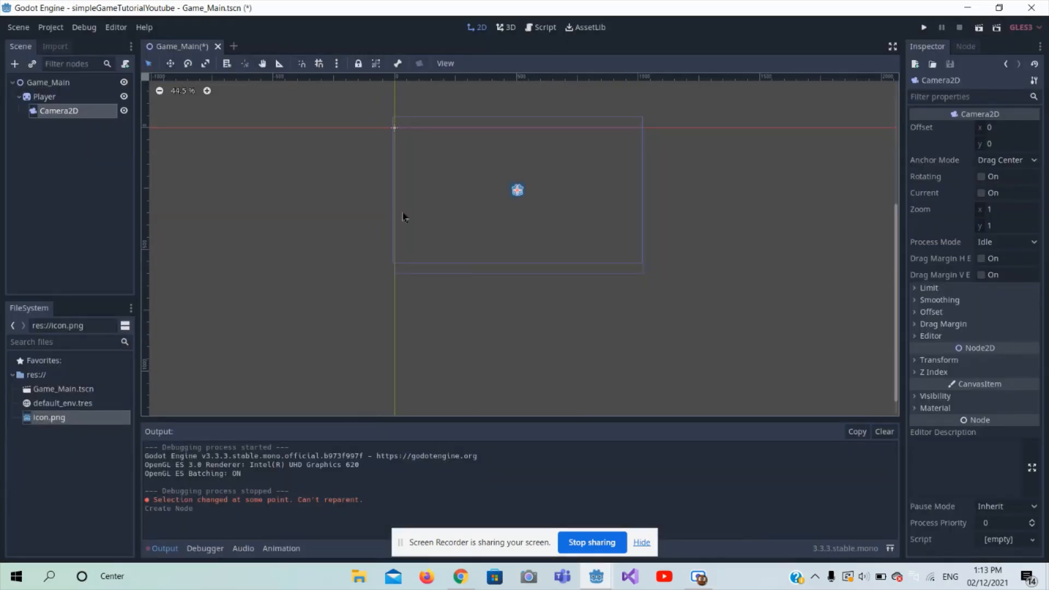
left_click(62, 100)
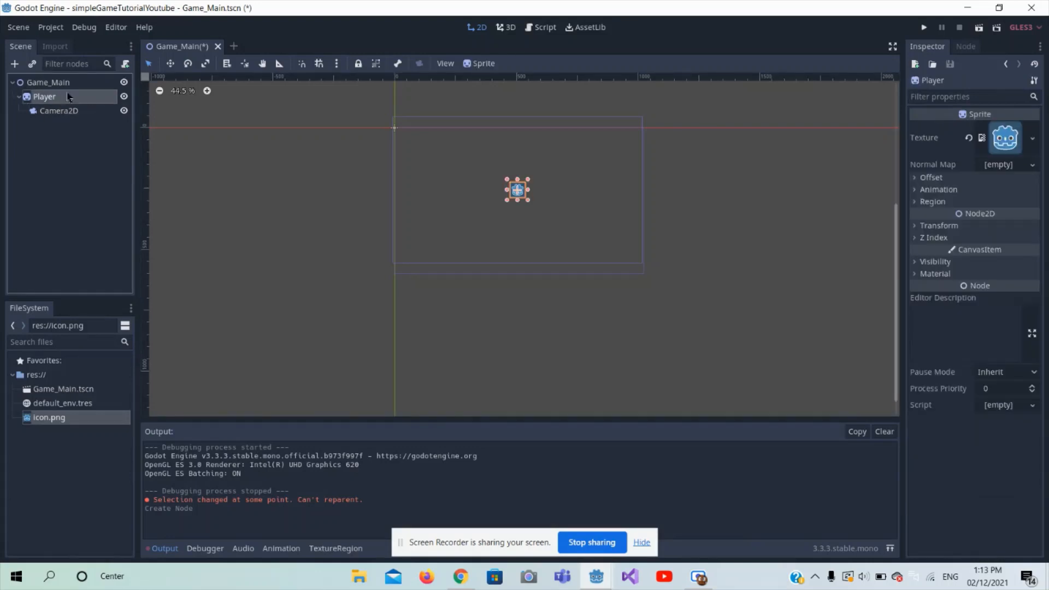
left_click(68, 115)
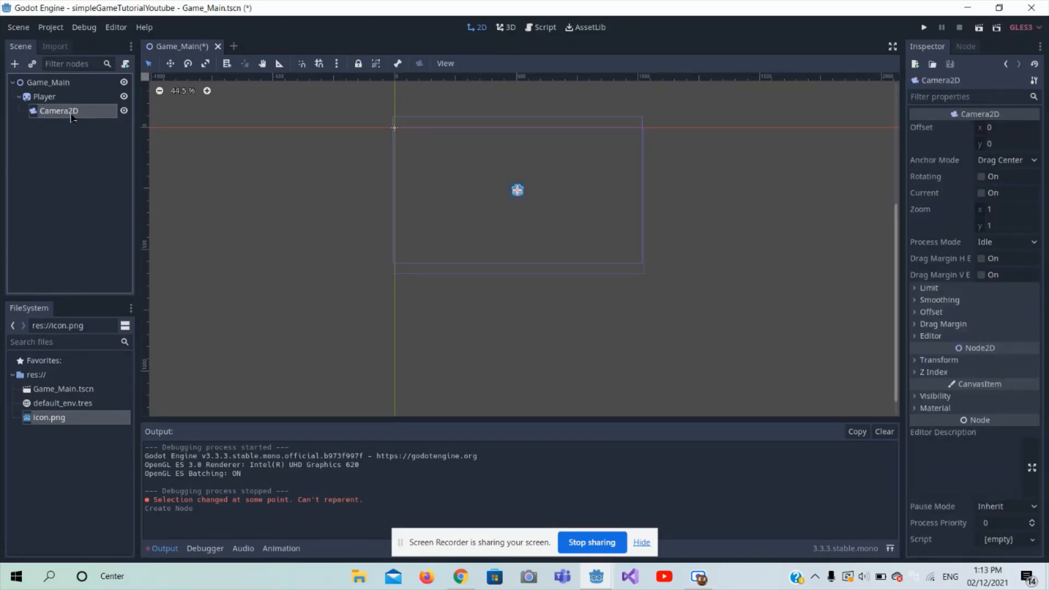
left_click(59, 99)
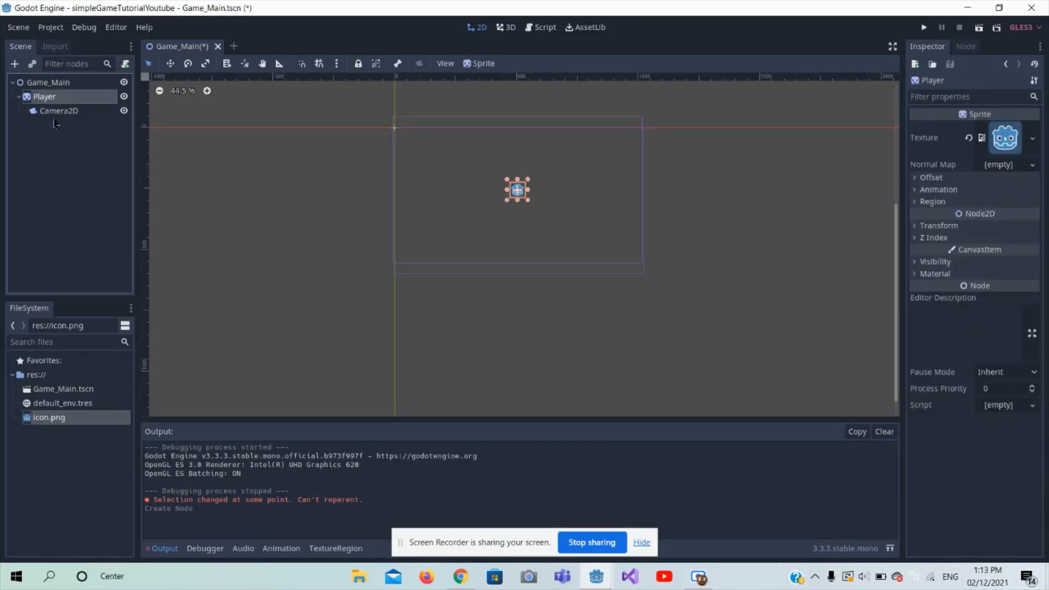
left_click(64, 137)
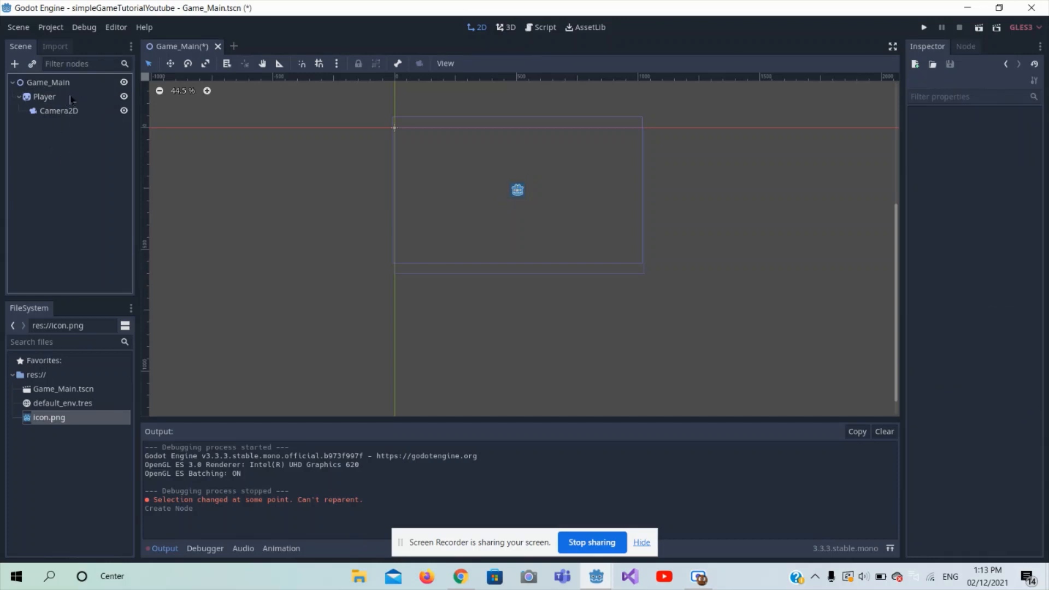
left_click(68, 113)
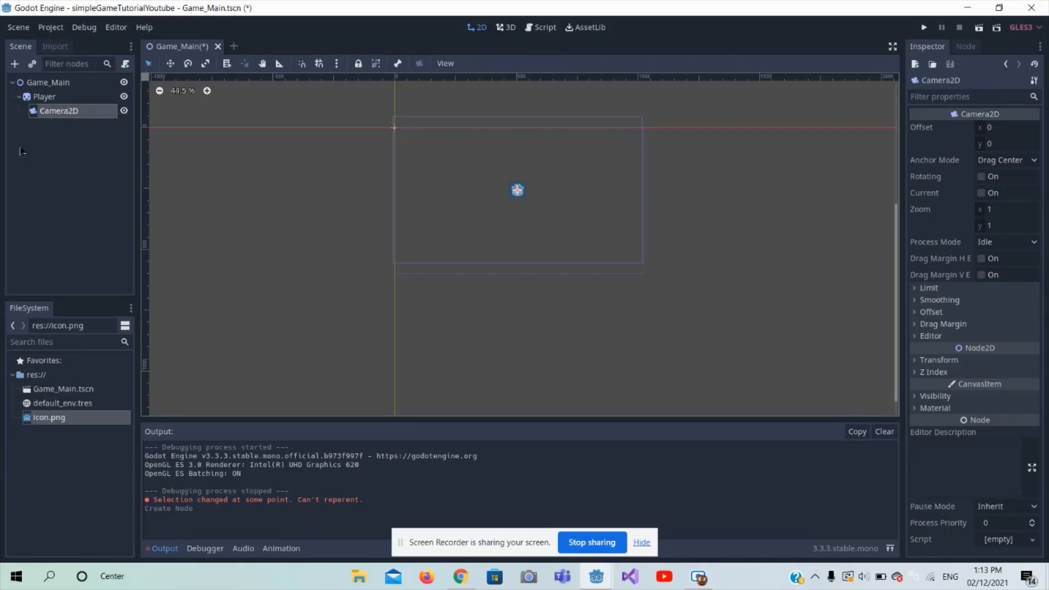
left_click(46, 128)
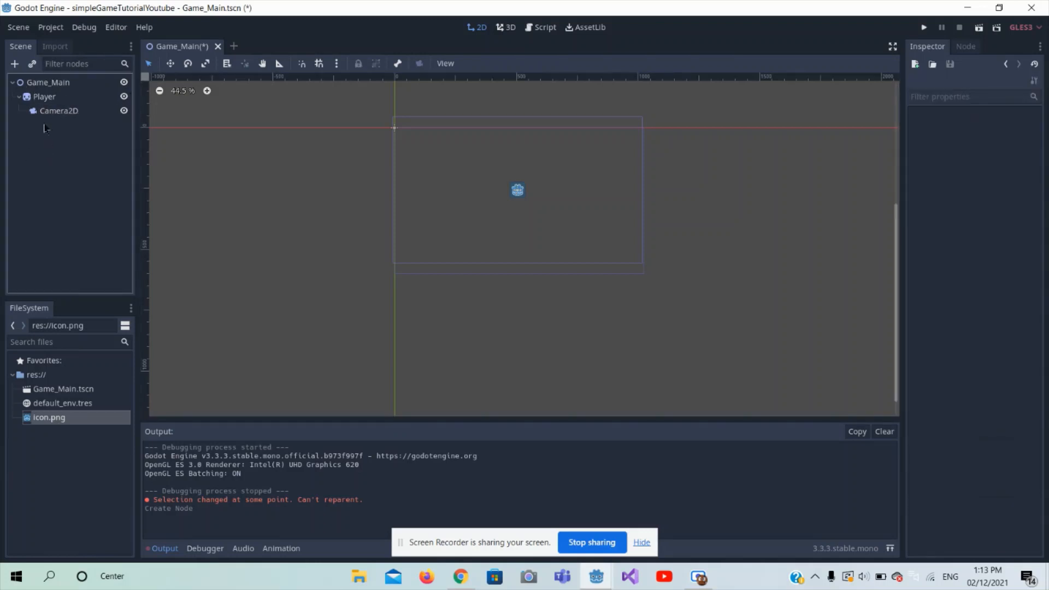
left_click(68, 112)
left_click(48, 97)
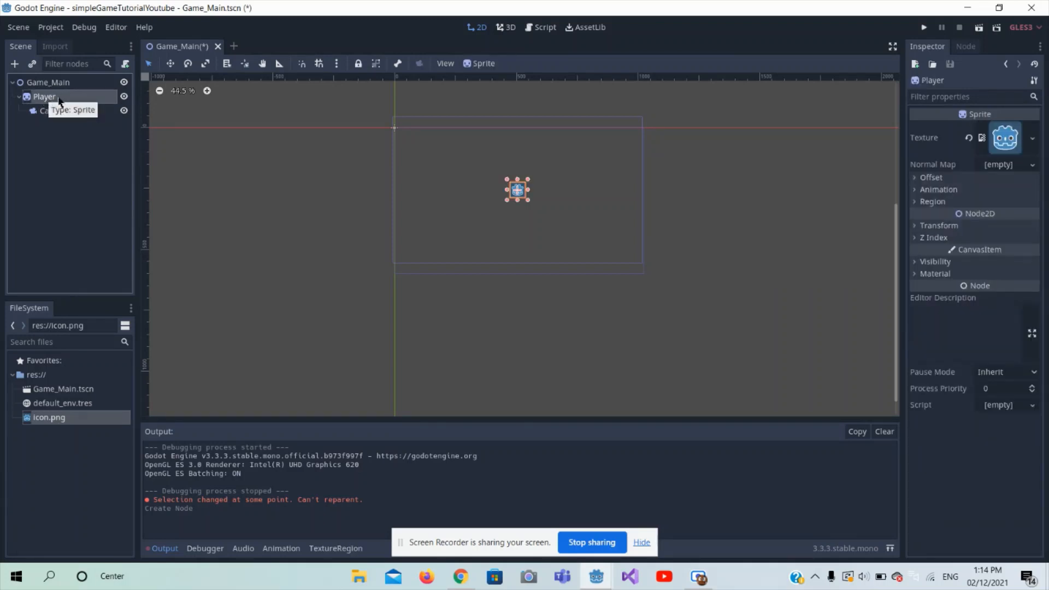
left_click(57, 83)
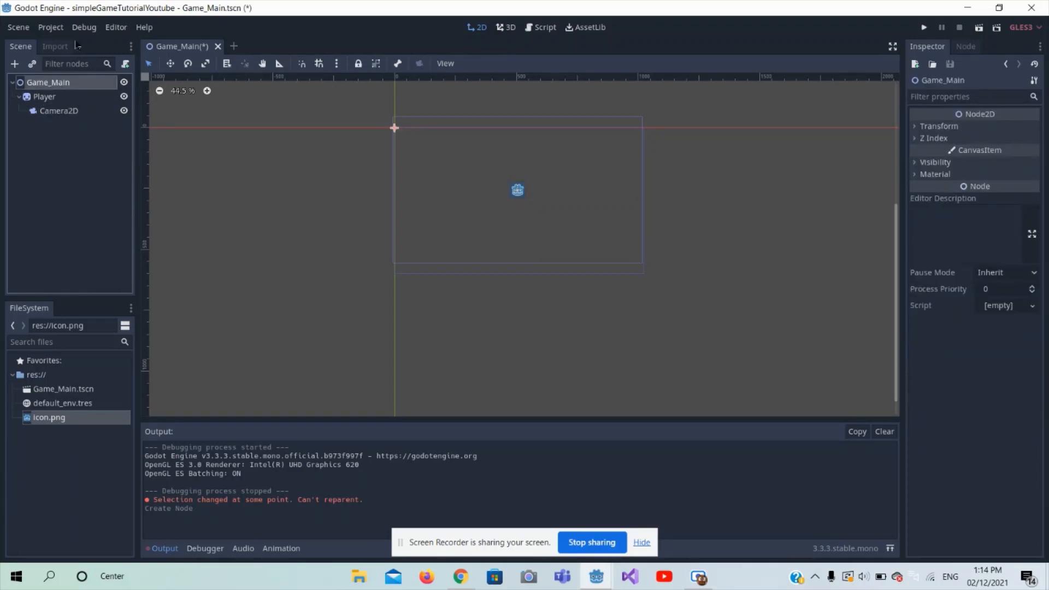
left_click(50, 98)
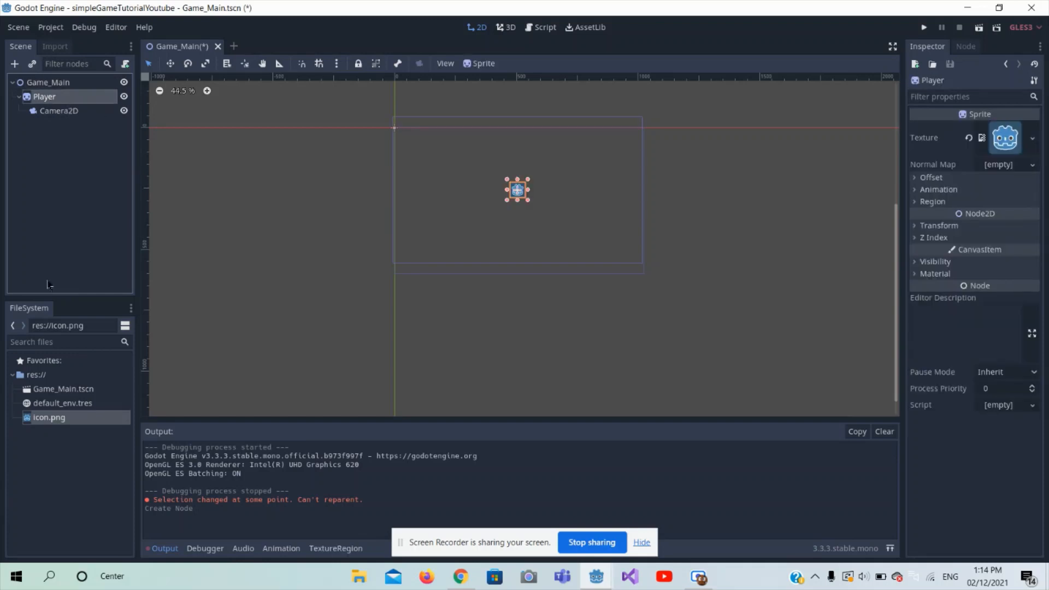
Step: Collapse the Player and Game_Main branches of the scene tree and select the Game_Main node
left_click(19, 96)
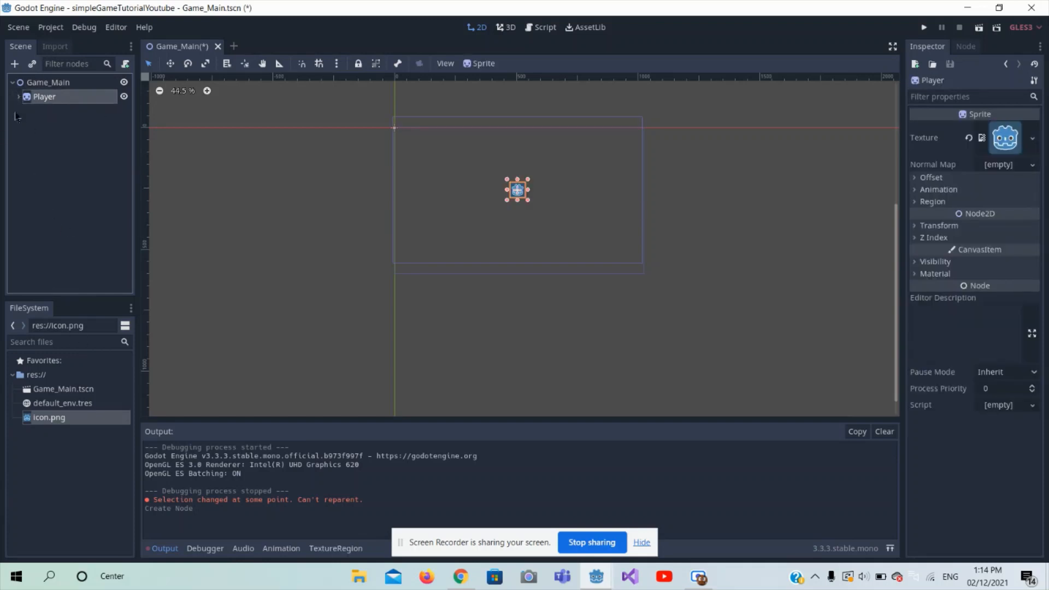
left_click(12, 82)
left_click(46, 83)
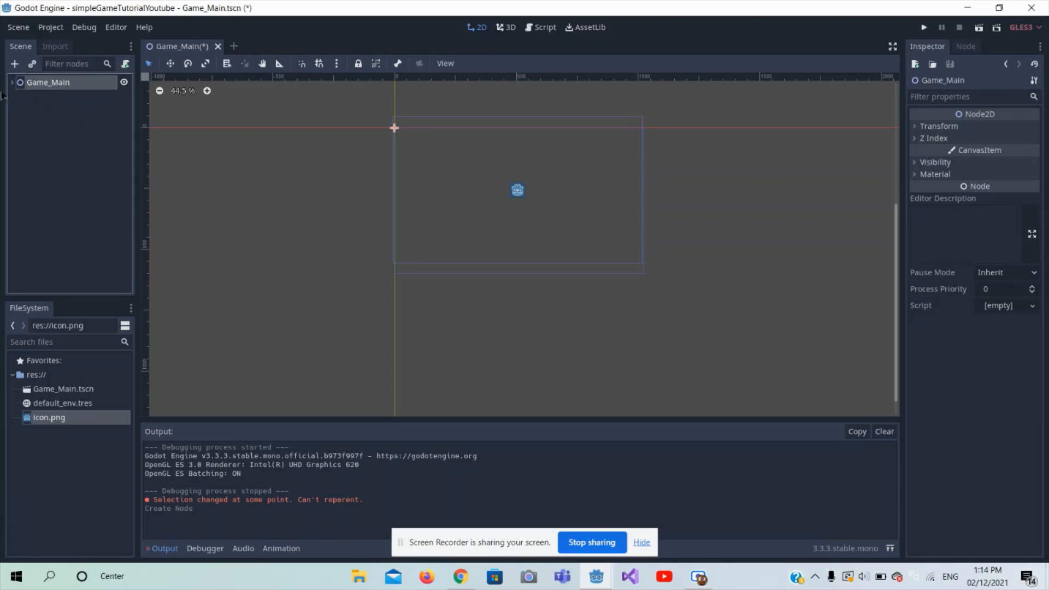
Step: Expand the Game_Main and Player branches of the scene tree and review the properties of Game_Main, Player and Camera2D
left_click(12, 83)
left_click(19, 97)
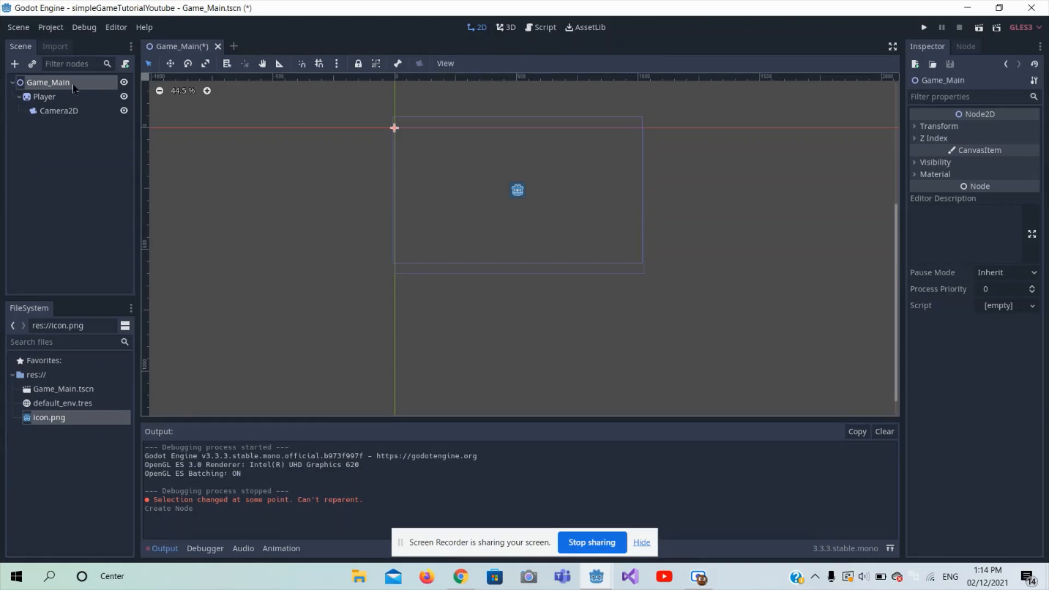
left_click(72, 98)
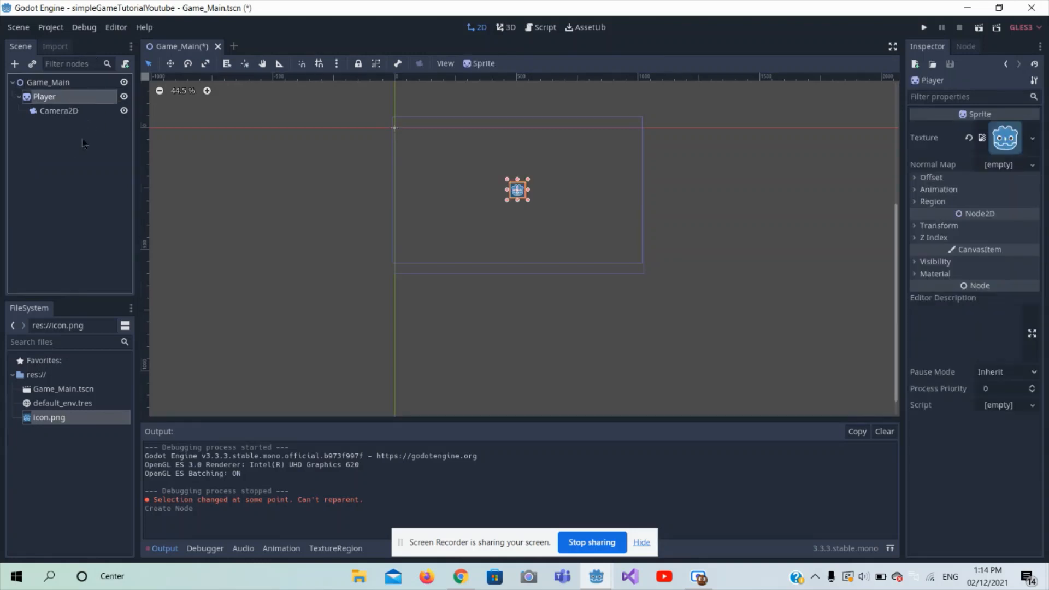
left_click(59, 111)
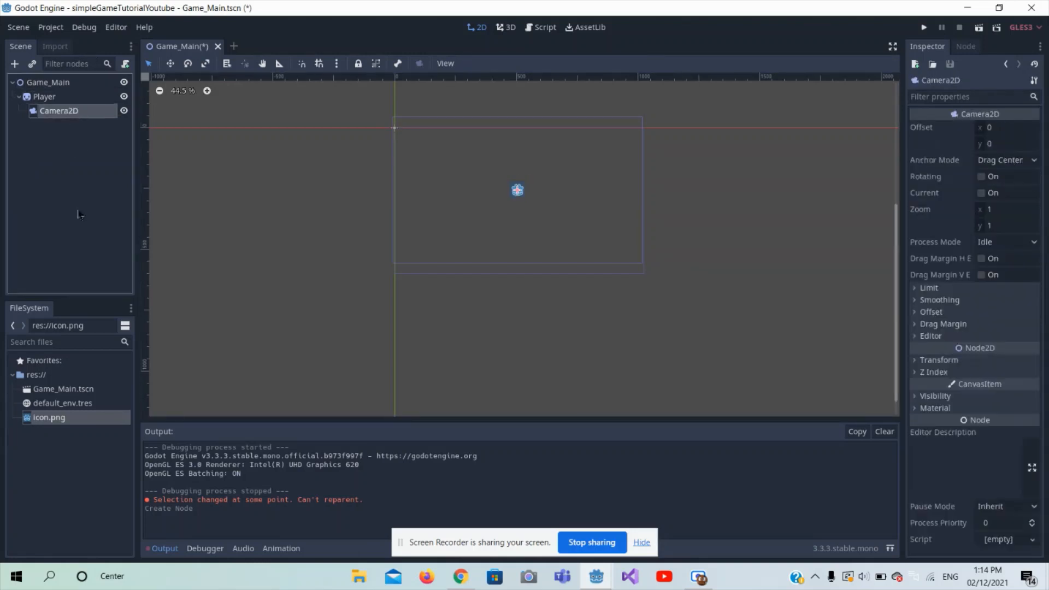
left_click(69, 99)
left_click(76, 83)
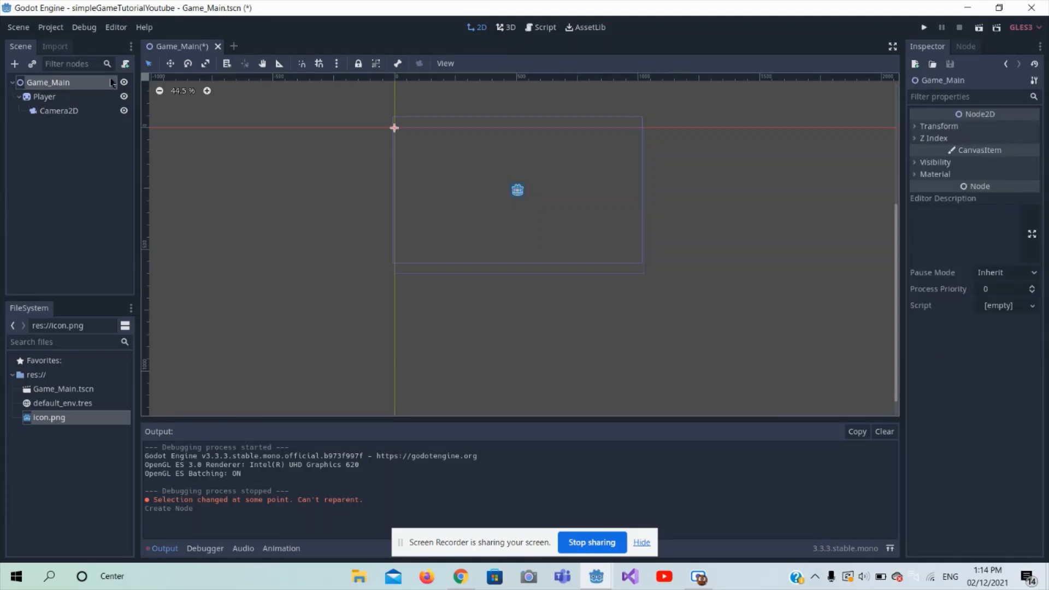
Step: Browse the node types available for changing Game_Main's type, and close the list without choosing one
right_click(75, 86)
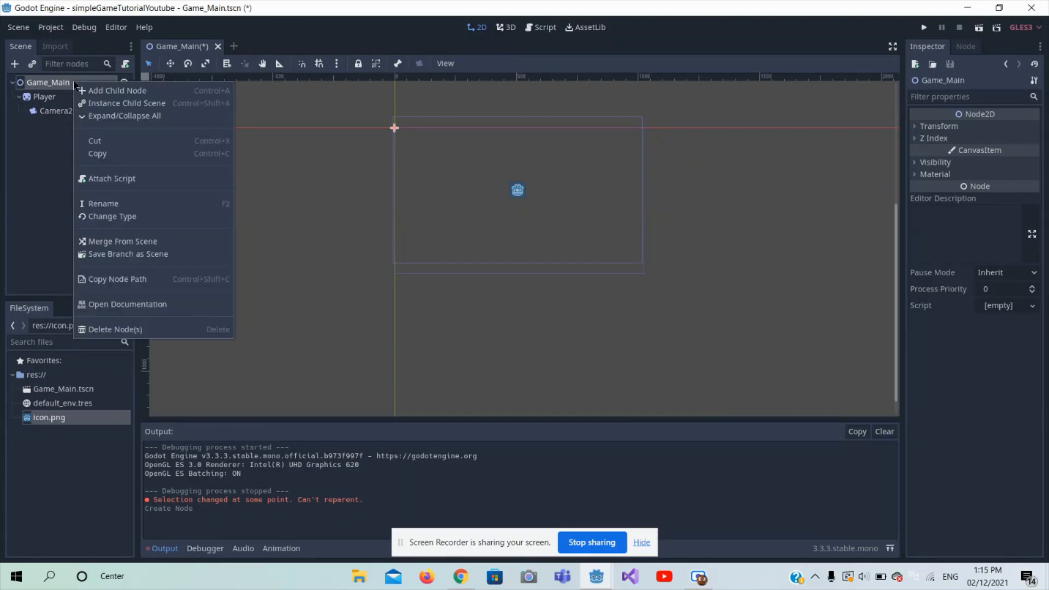
left_click(31, 159)
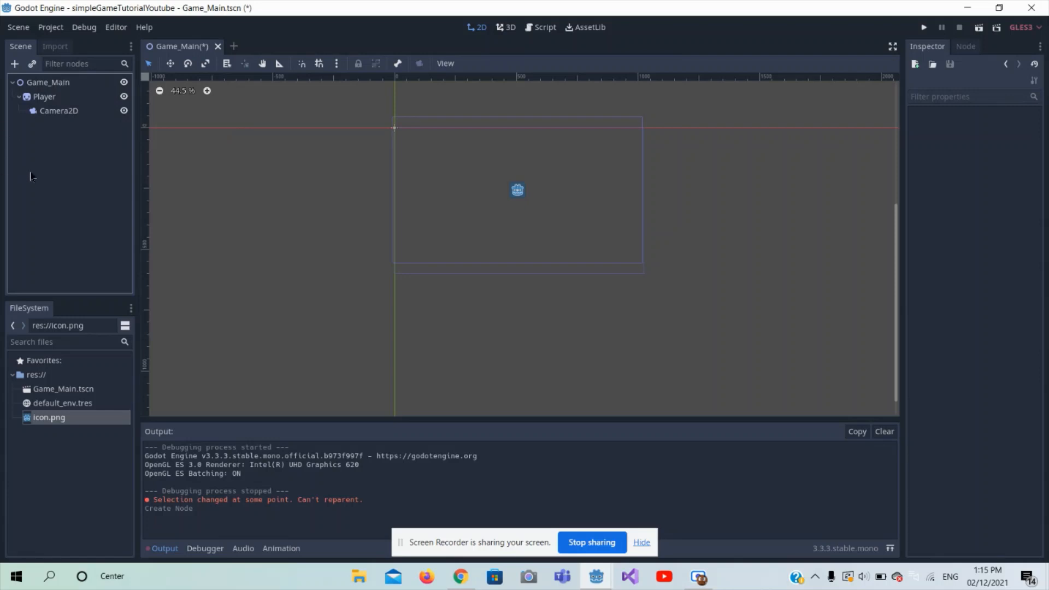
left_click(61, 87)
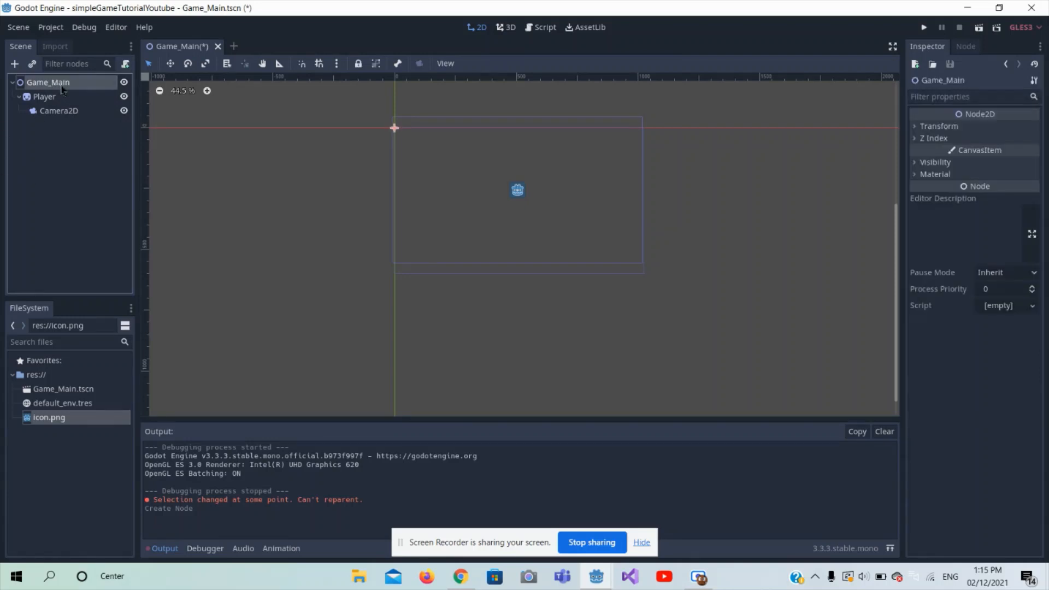
right_click(62, 88)
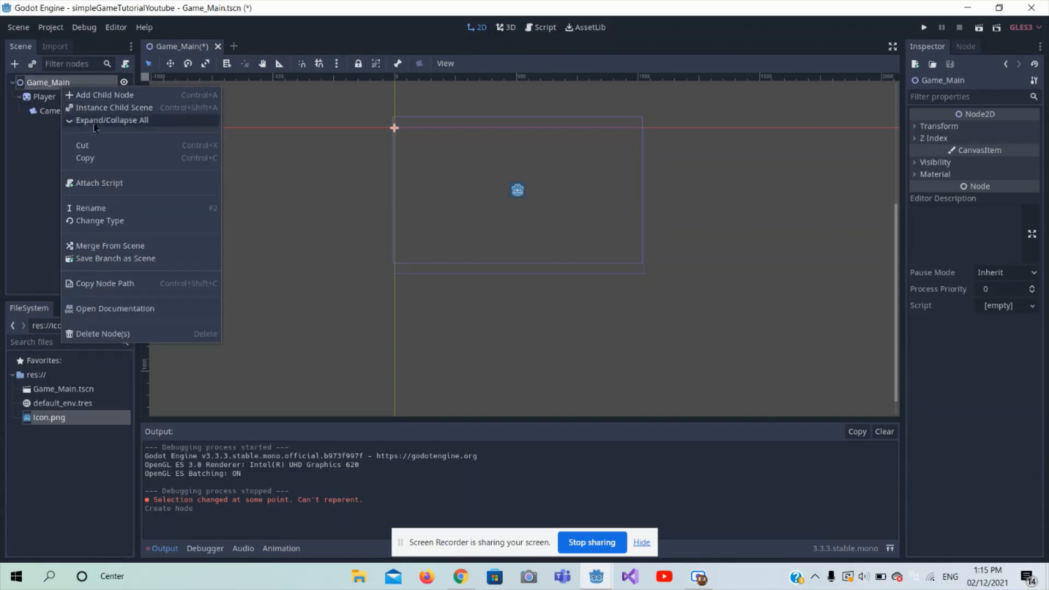
left_click(104, 221)
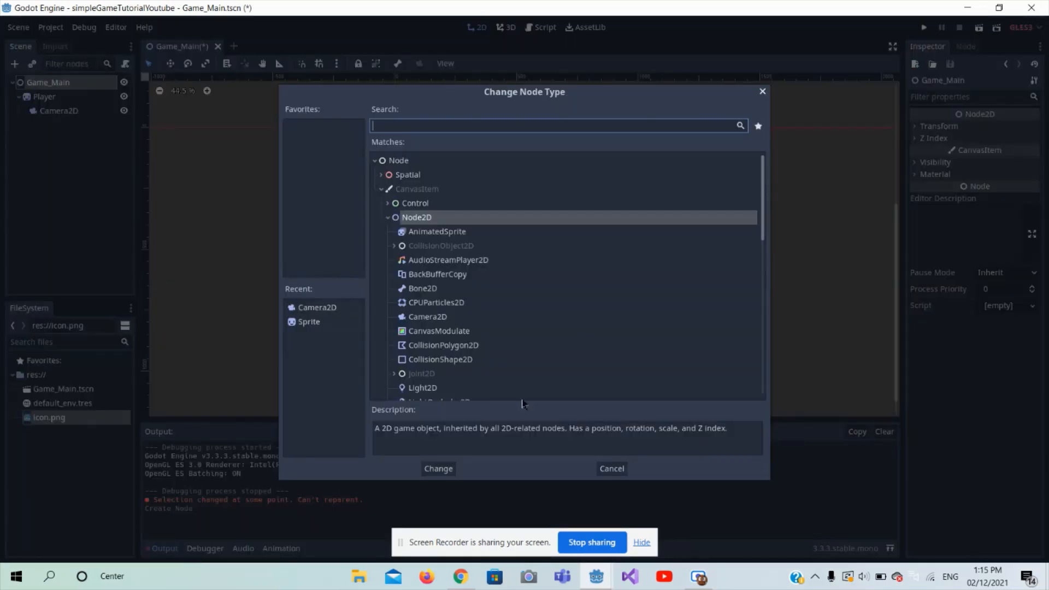
scroll(486, 199, "down", 2)
scroll(486, 200, "down", 8)
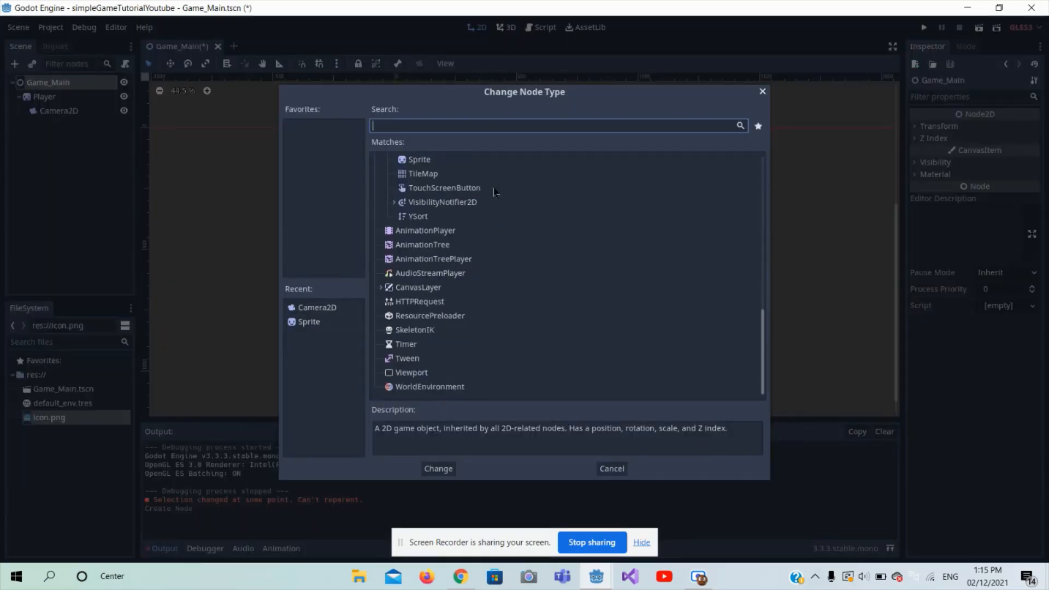
left_click(763, 92)
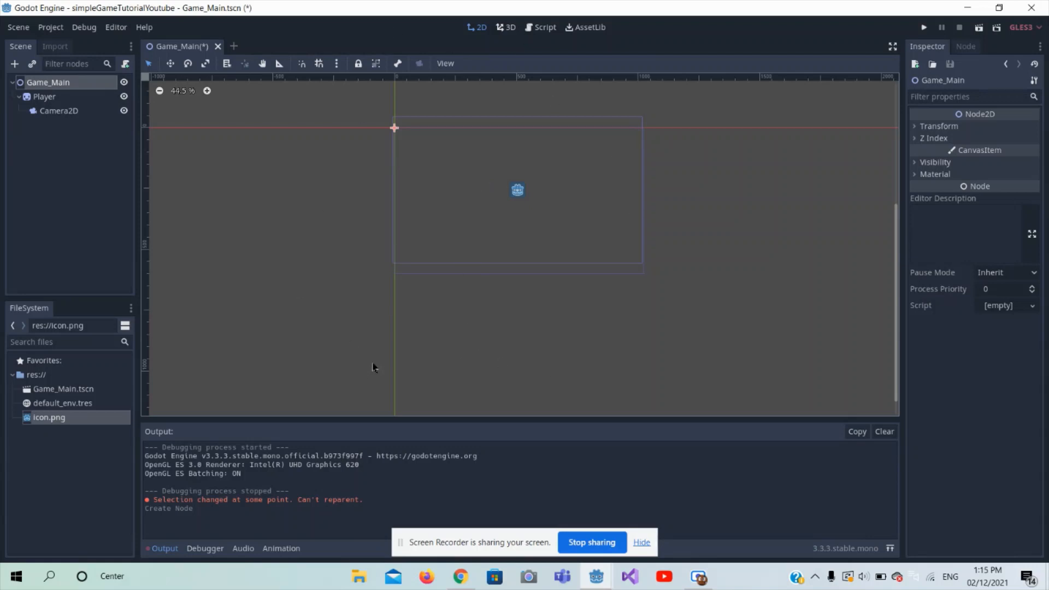
Step: Save the Game_Main scene and clear the node selection
key("ctrl+s")
left_click(403, 272)
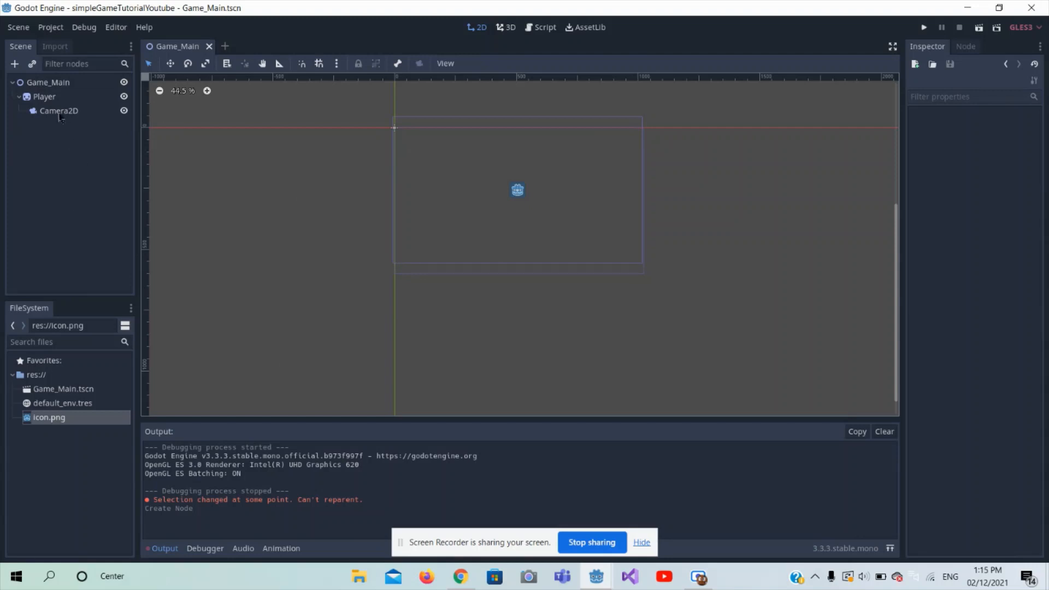
Step: Compare the Player and its Camera2D child in the scene tree, and inspect the Game_Main root node
left_click(55, 97)
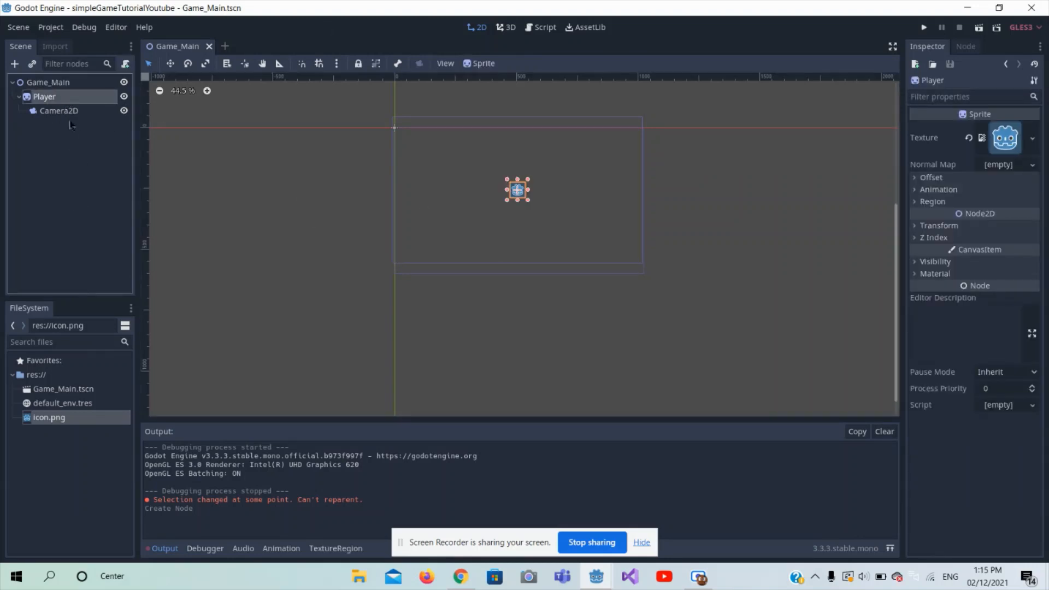
left_click(74, 125)
left_click(75, 99)
left_click(75, 110)
left_click(76, 98)
left_click(76, 109)
left_click(76, 98)
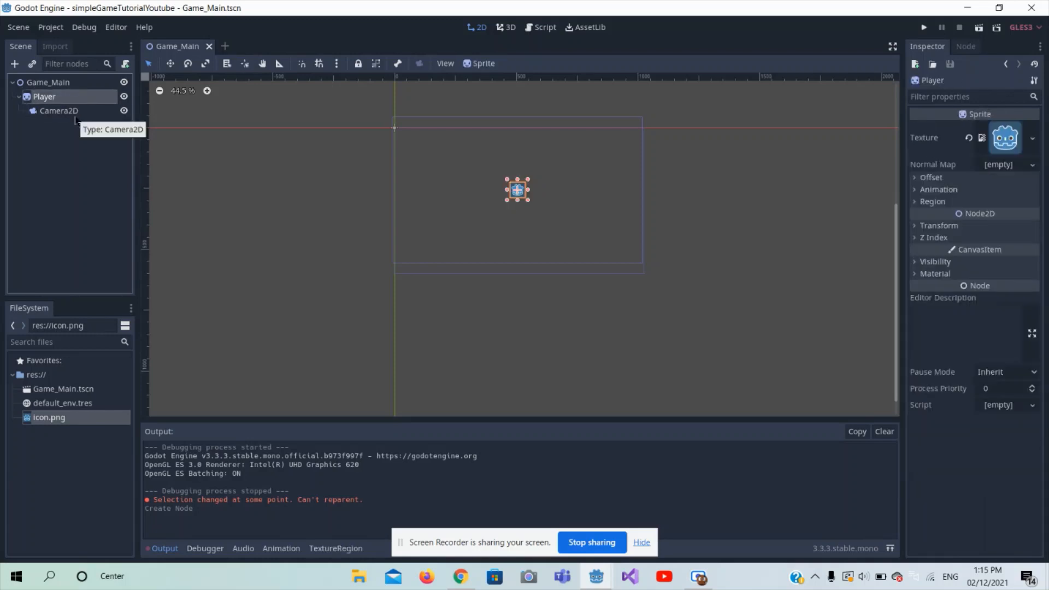
left_click(76, 113)
left_click(44, 97)
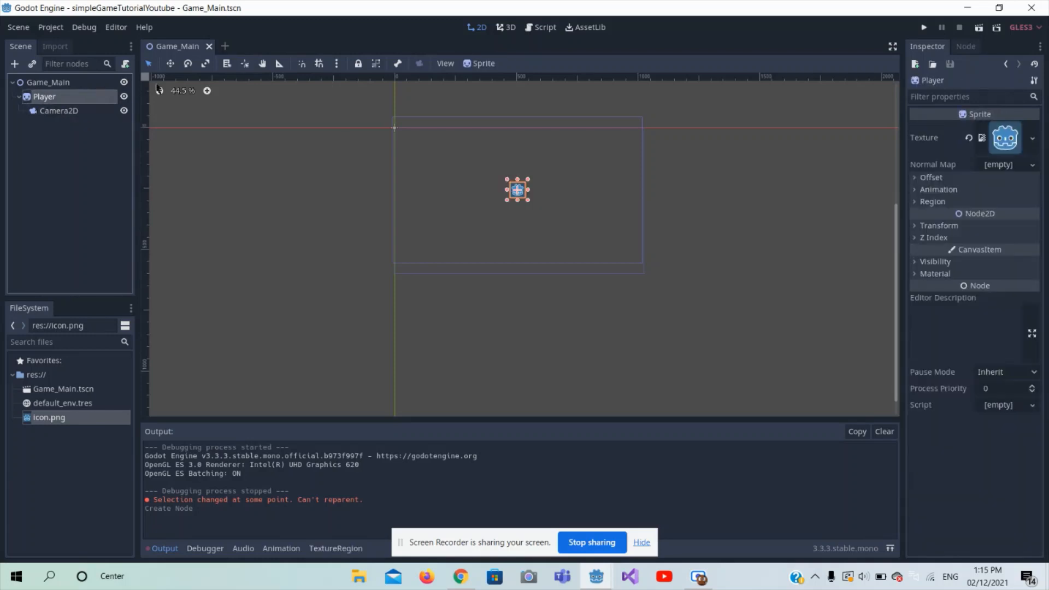
left_click(75, 84)
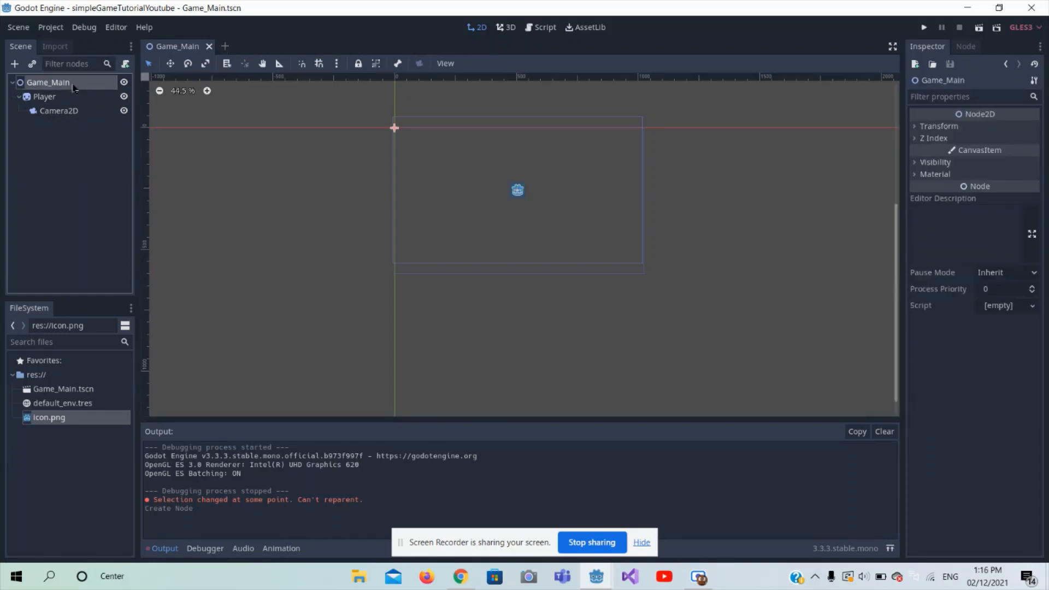